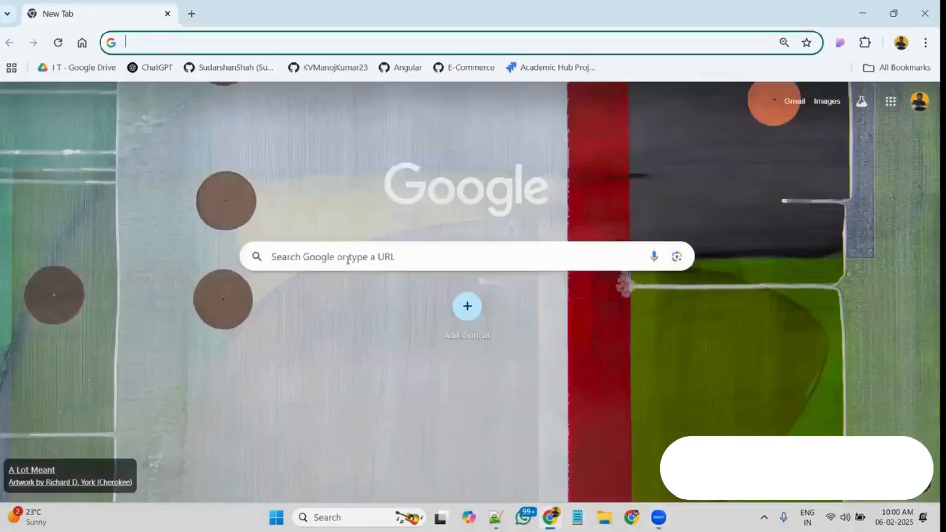
Search Google for "postgresql download" and open the official PostgreSQL Downloads result
click(348, 259)
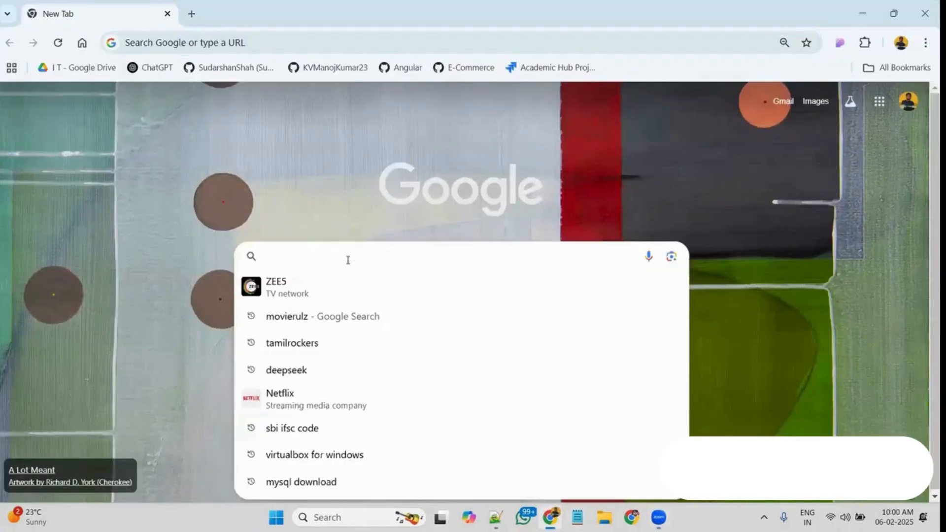
text(postgr)
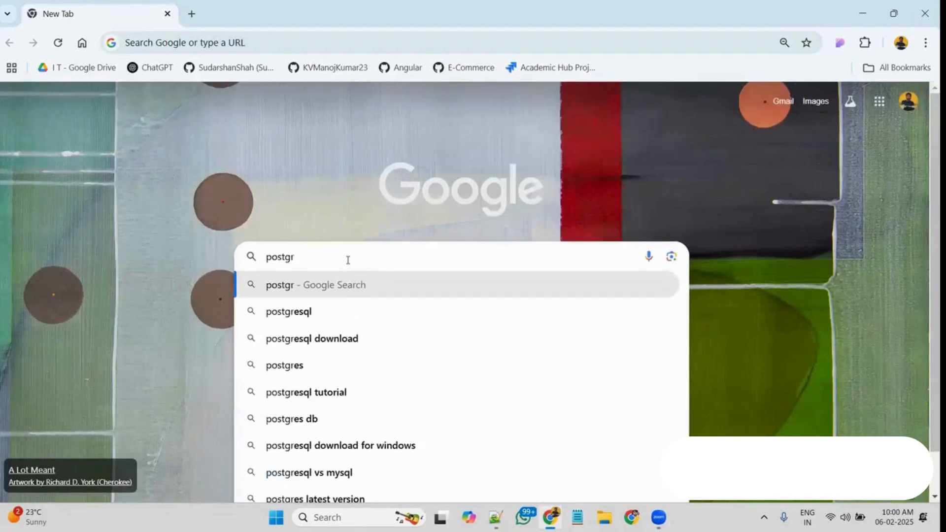
click(324, 341)
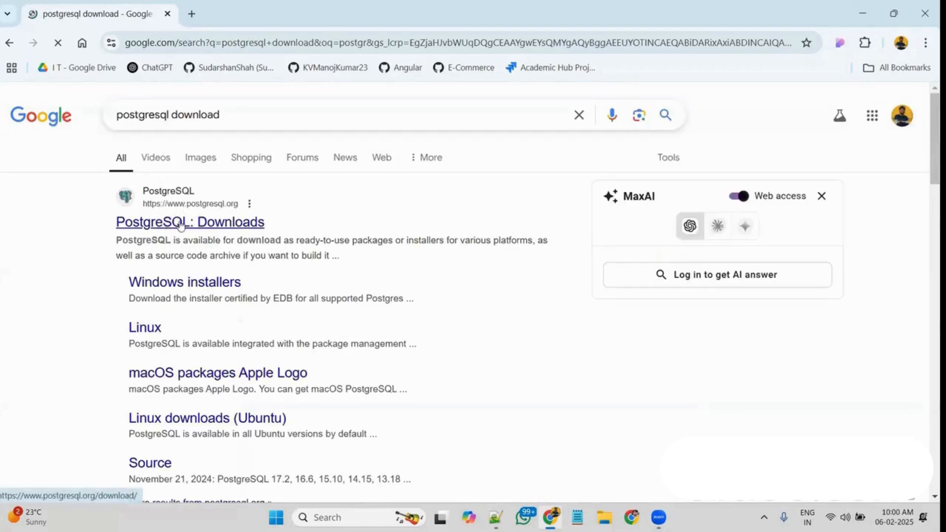
click(186, 227)
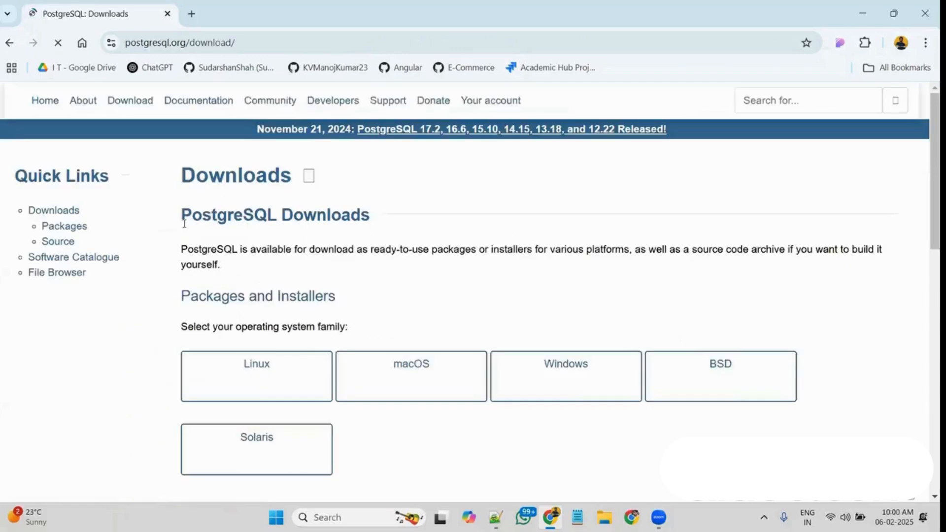
Go to the Windows installers page and follow the link to download the EDB-certified installer
scroll(184, 223, down, 1)
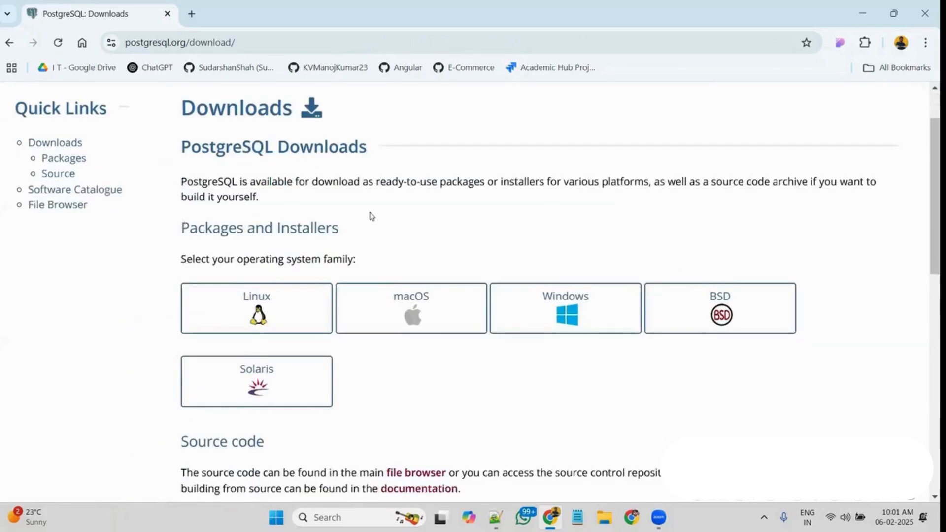
scroll(445, 363, down, 1)
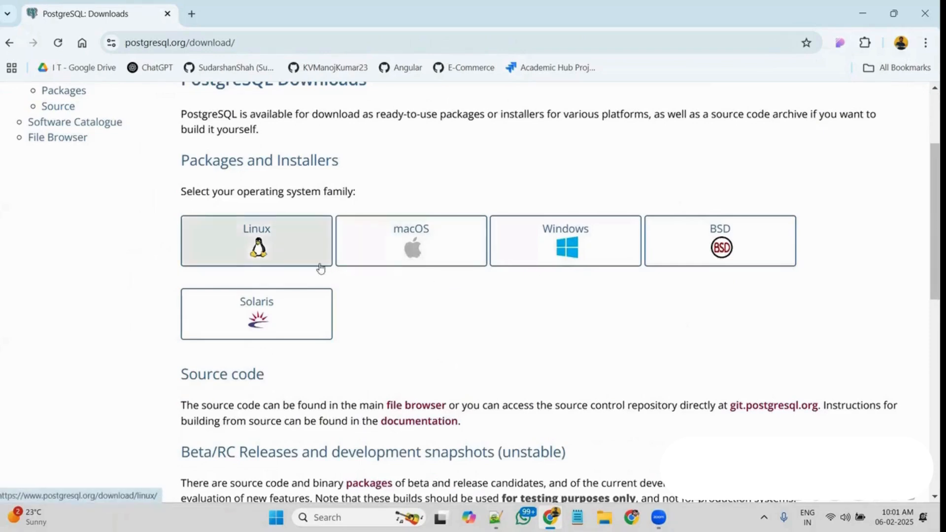
click(576, 262)
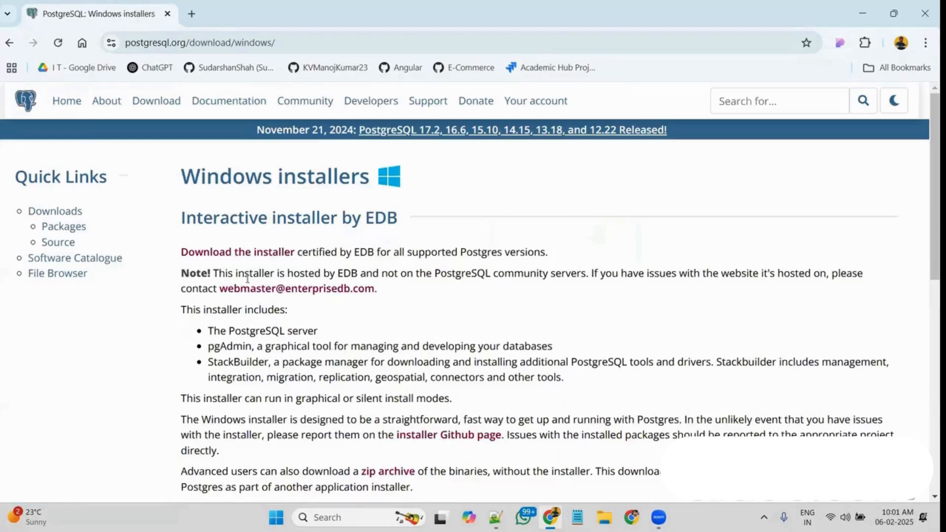
scroll(247, 279, down, 3)
scroll(247, 279, up, 1)
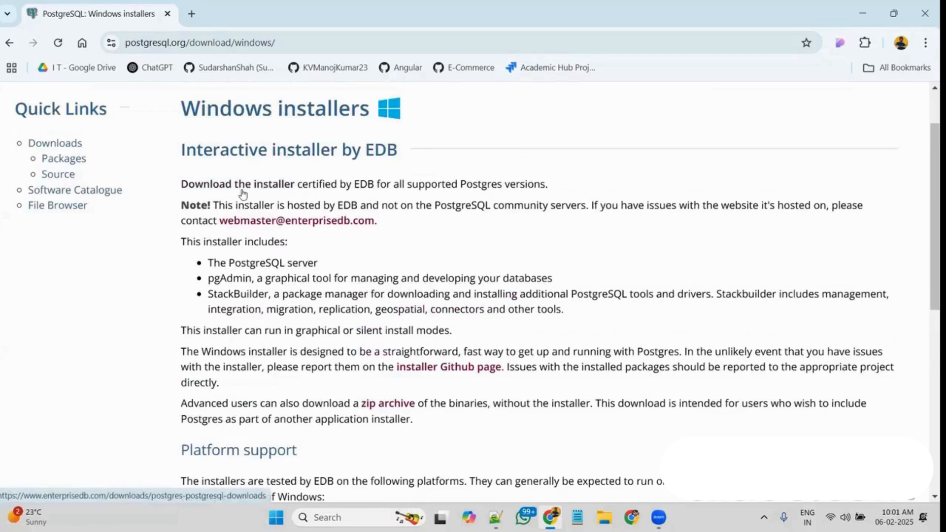
click(266, 189)
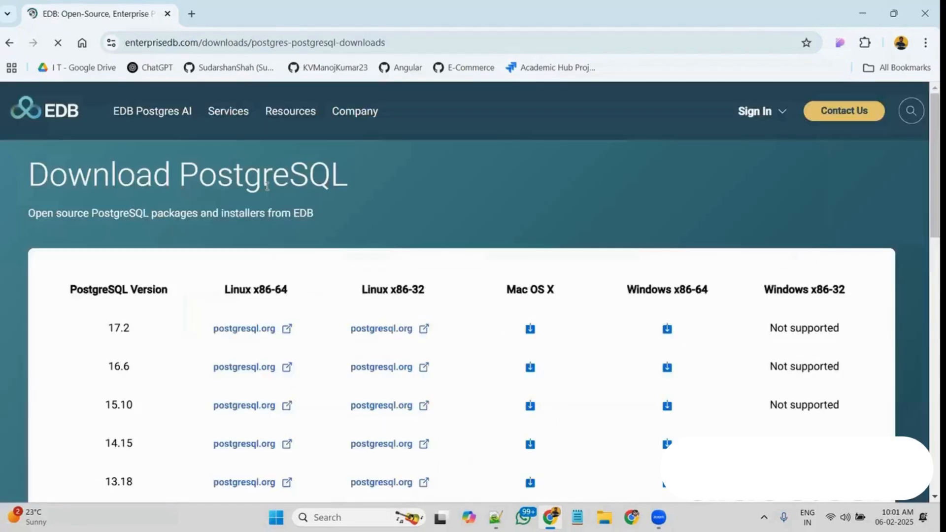
Download the PostgreSQL 17.2 installer for Windows x86-64
scroll(317, 185, down, 1)
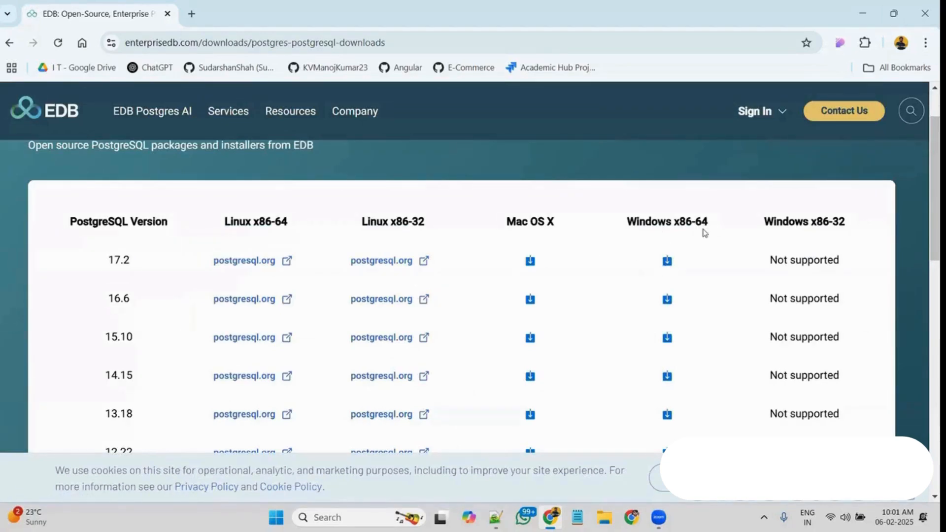
click(667, 263)
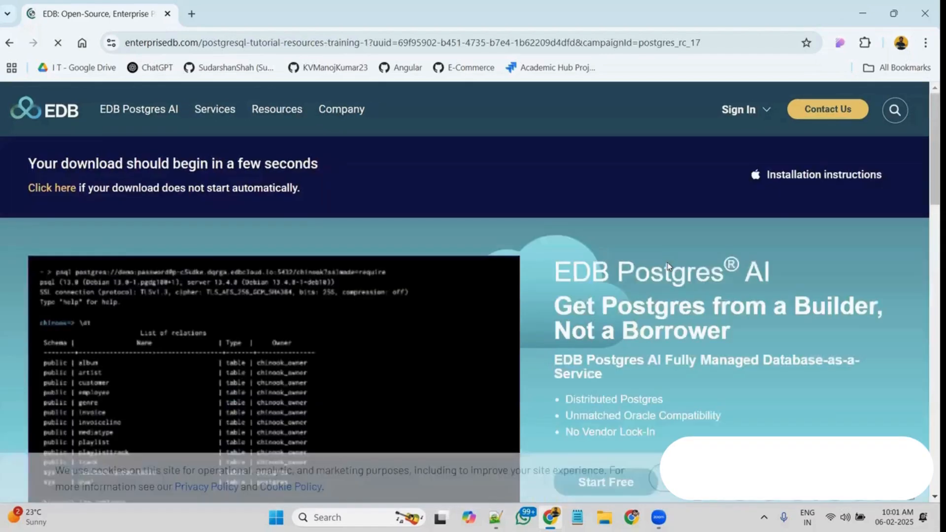
scroll(668, 266, down, 2)
scroll(669, 266, down, 1)
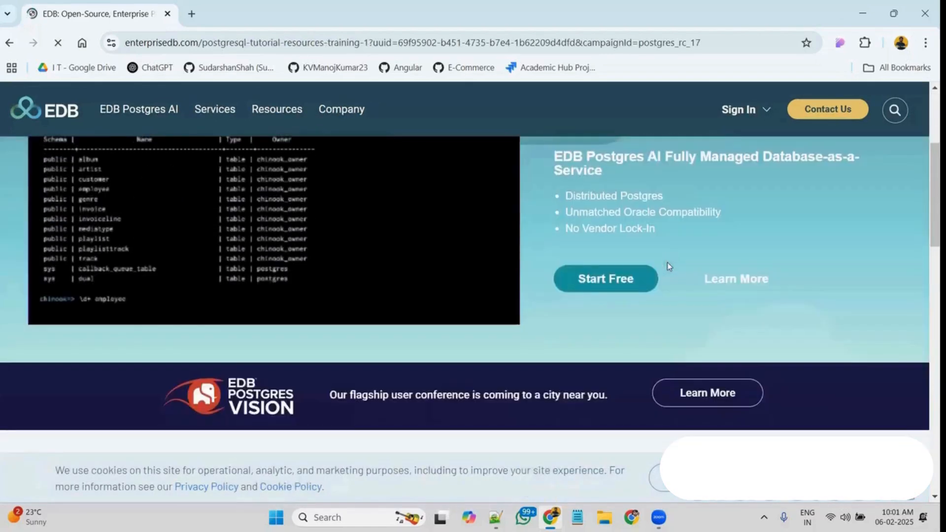
scroll(668, 266, up, 1)
scroll(668, 266, down, 5)
scroll(607, 272, down, 2)
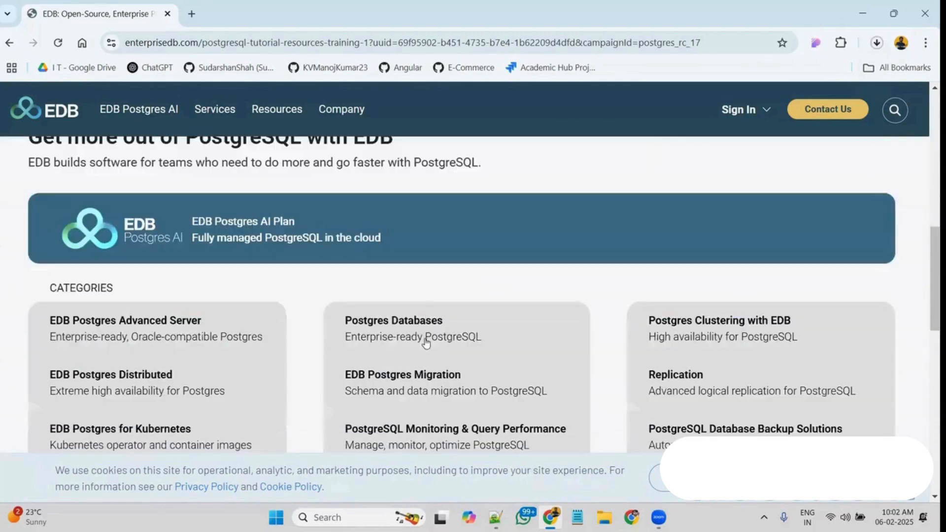
Show the downloaded postgresql-17.2-3-windows-x64 file in its folder and launch it
click(876, 43)
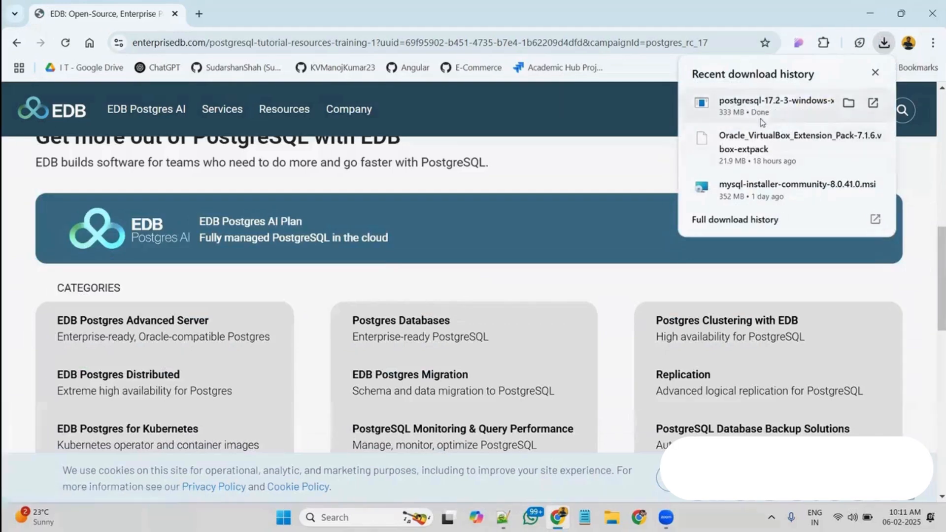
click(847, 103)
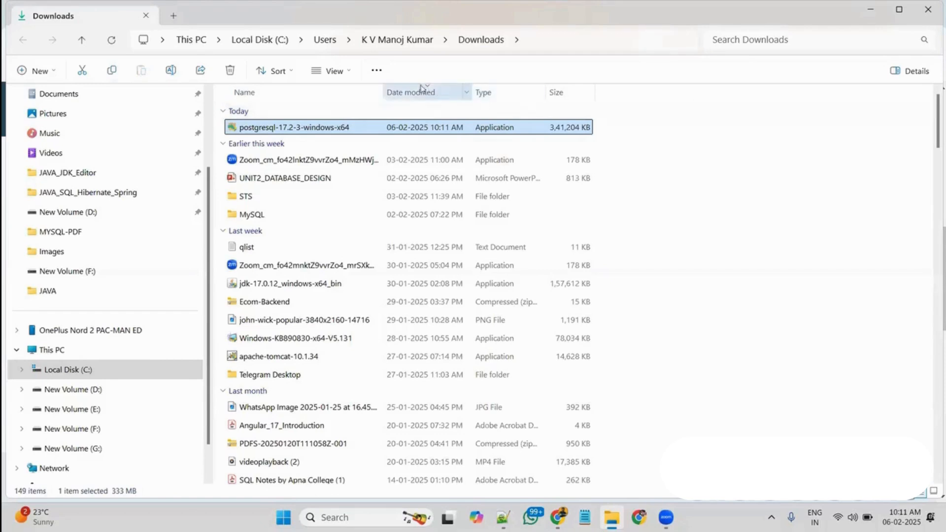
right_click(359, 131)
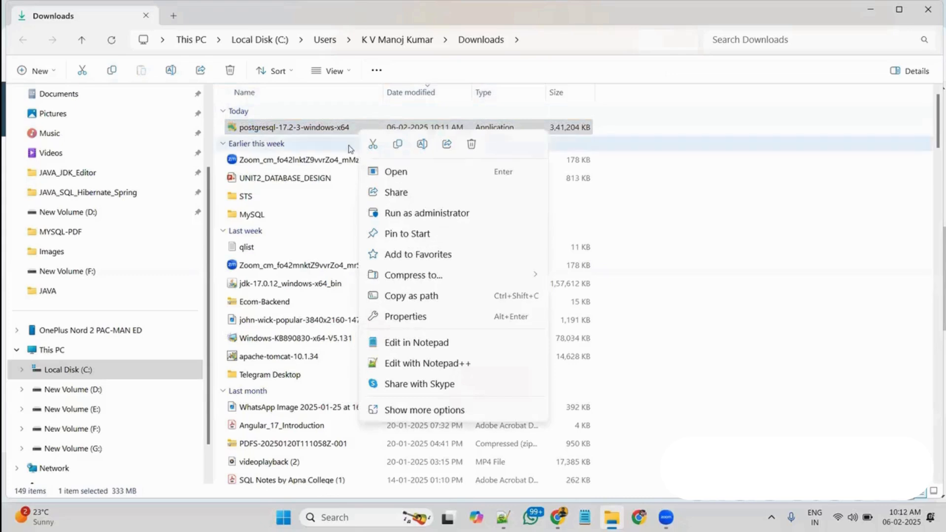
click(394, 172)
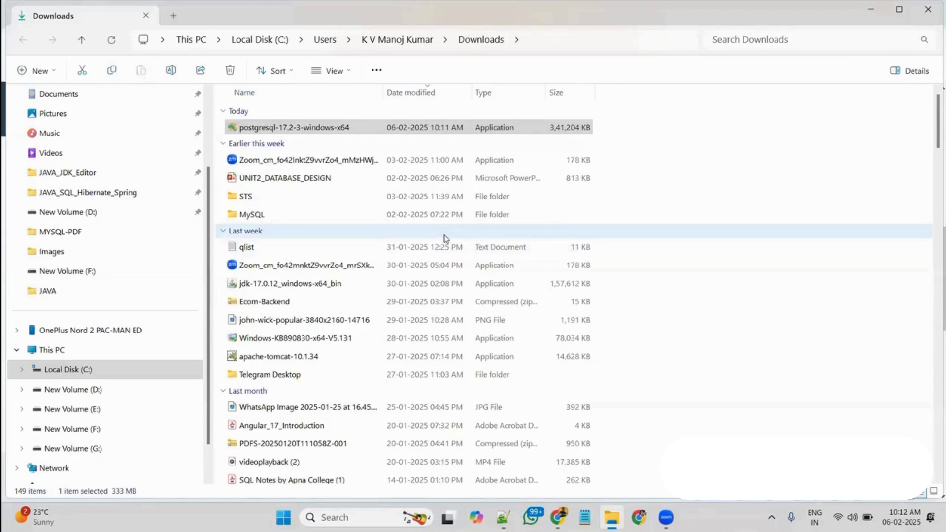
Minimise the File Explorer and browser windows and move the PostgreSQL setup window slightly higher on the desktop
click(870, 10)
click(862, 10)
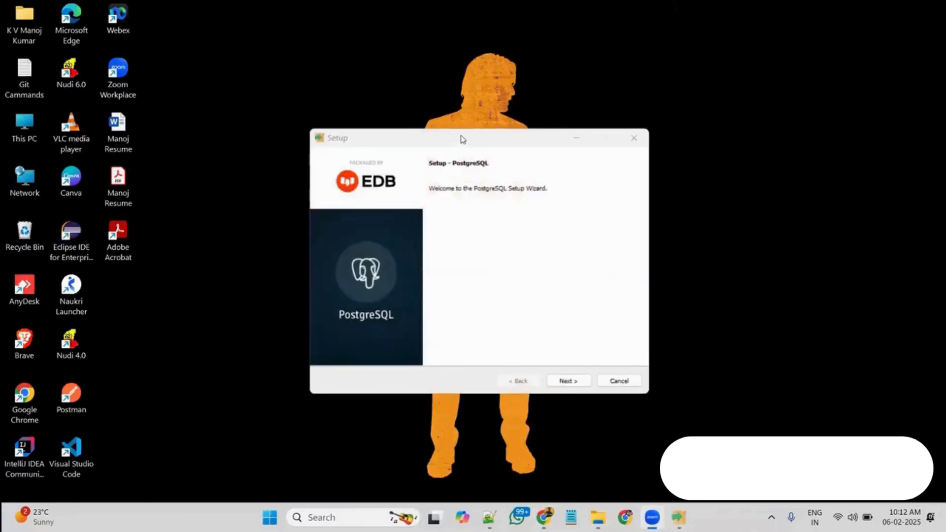
drag(462, 138, 469, 111)
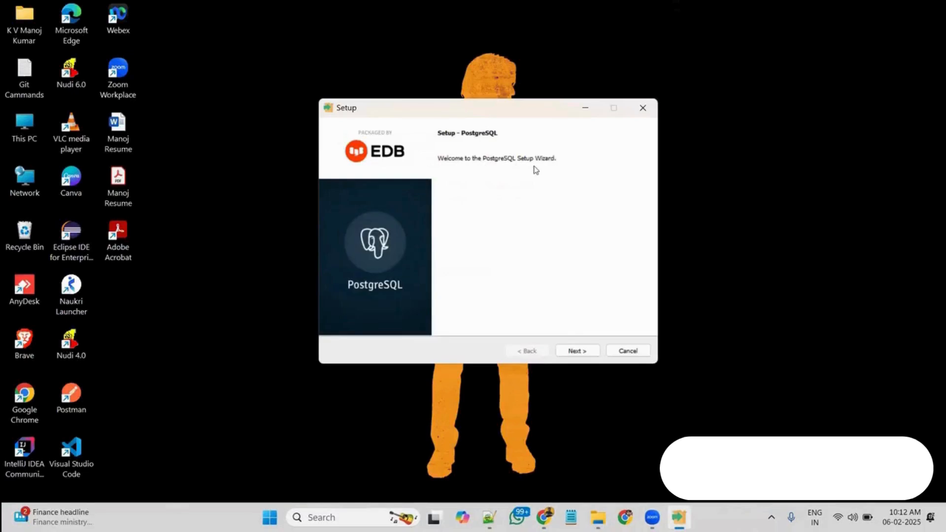
Start the setup wizard and accept the default installation directory, all four components and the default data directory
click(577, 351)
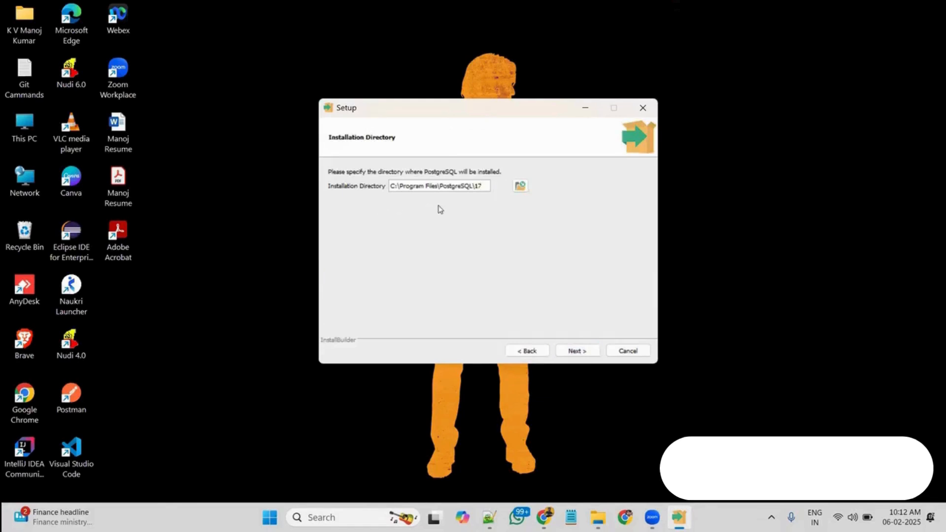
click(574, 351)
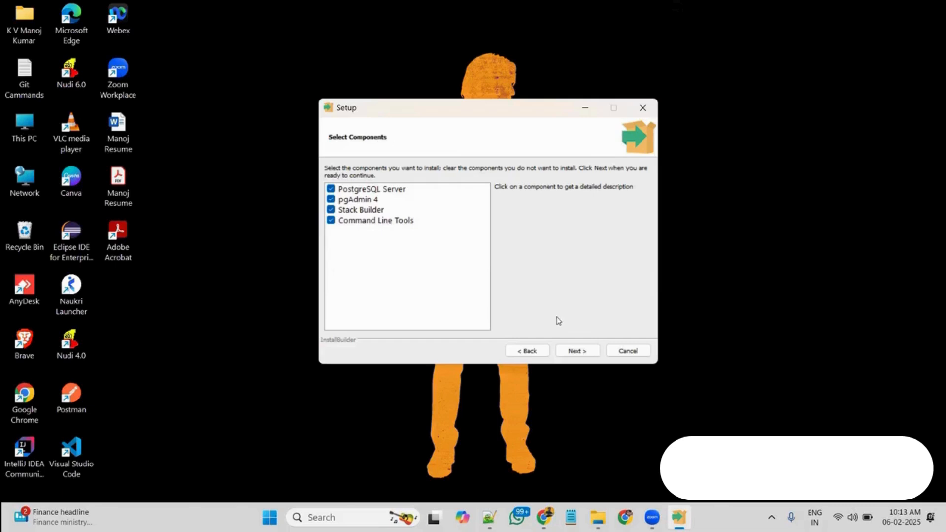
click(571, 352)
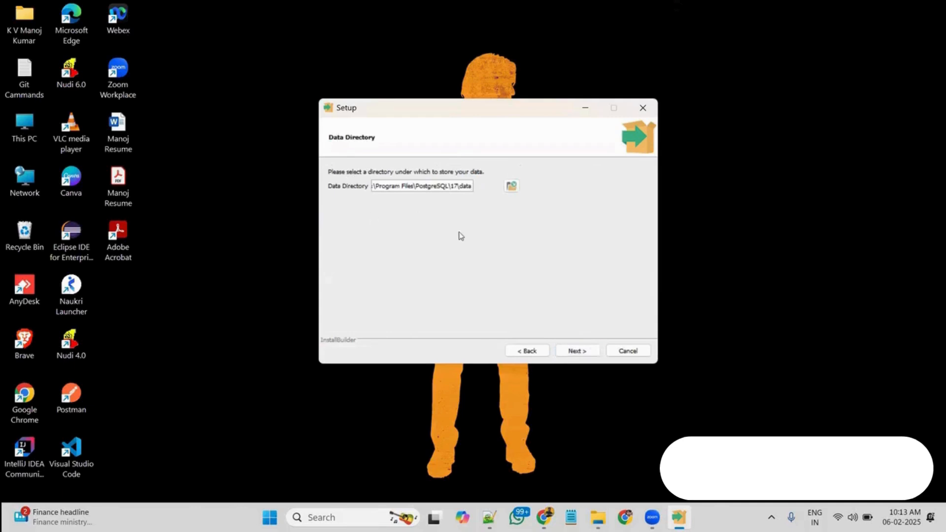
click(570, 353)
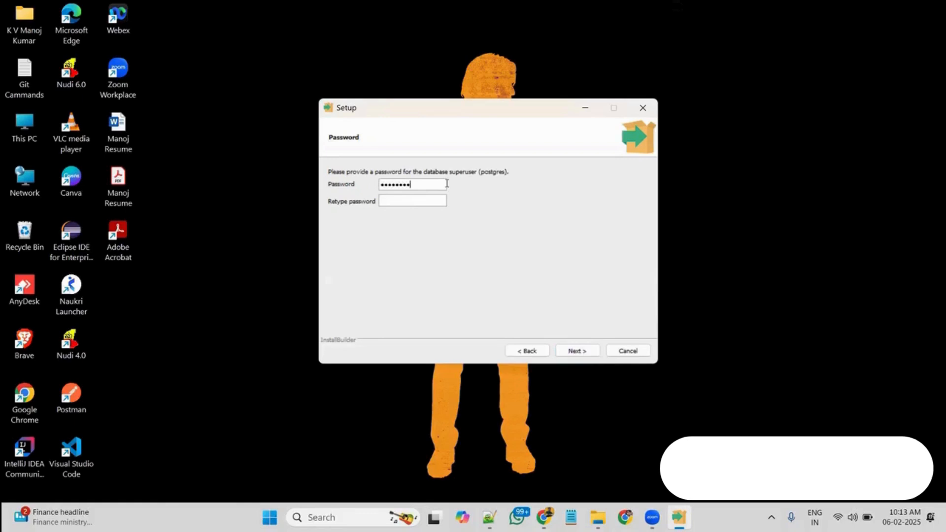
Enter and retype the database superuser password, and keep 5432 as the server port
click(426, 196)
click(575, 355)
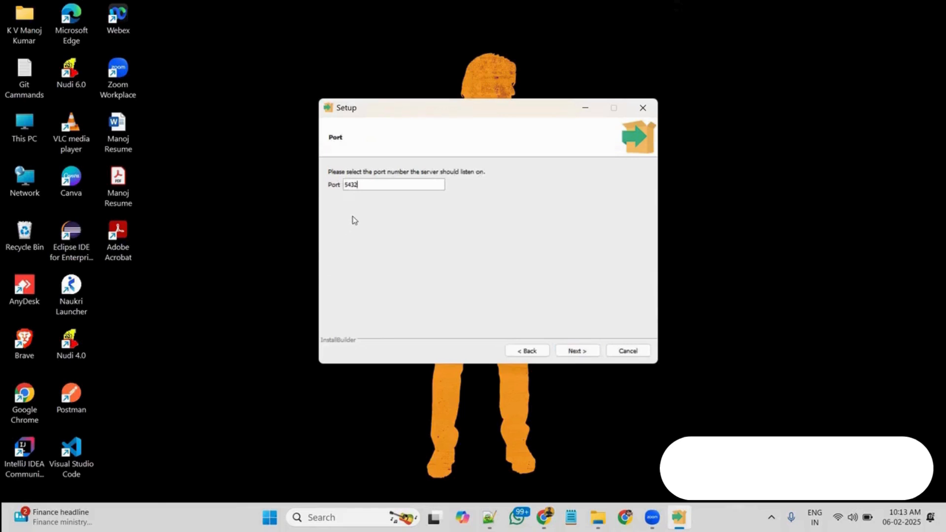
click(578, 351)
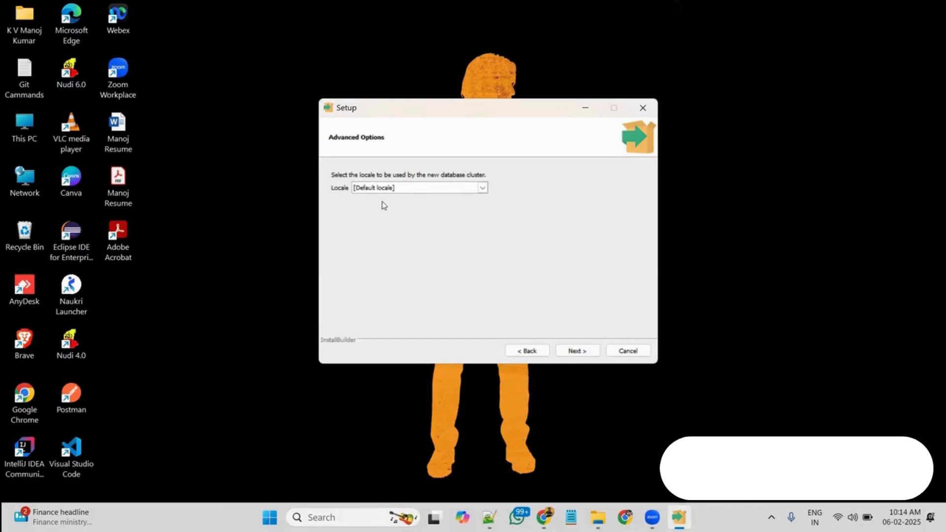
Keep the default locale, accept the pre-installation summary and start the PostgreSQL installation
click(569, 351)
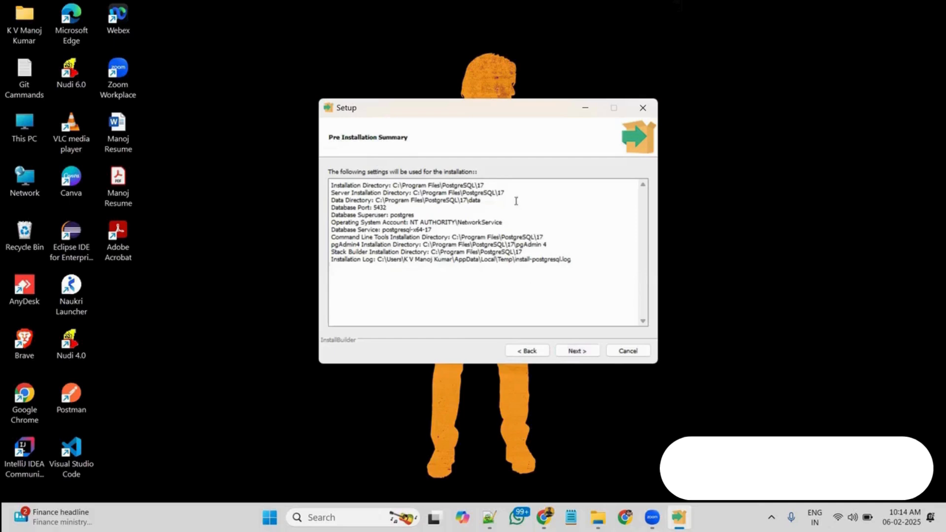
click(569, 350)
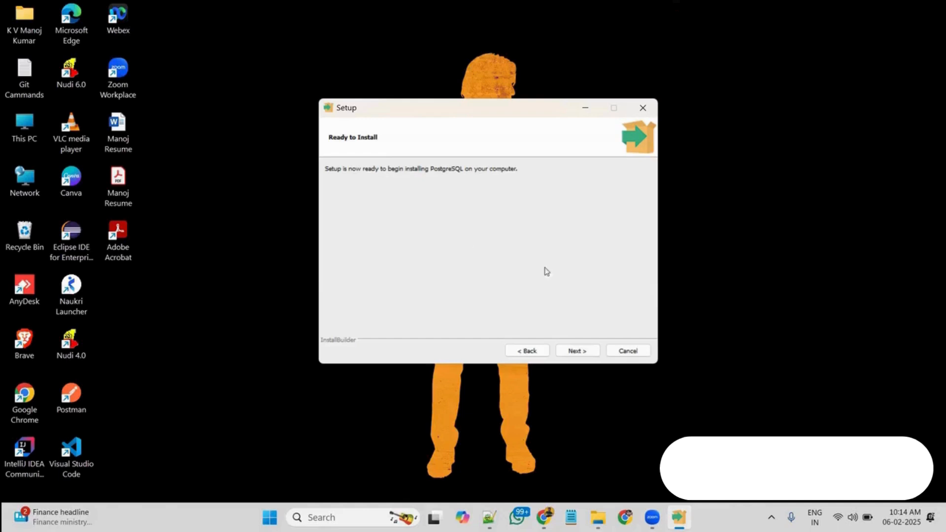
click(574, 350)
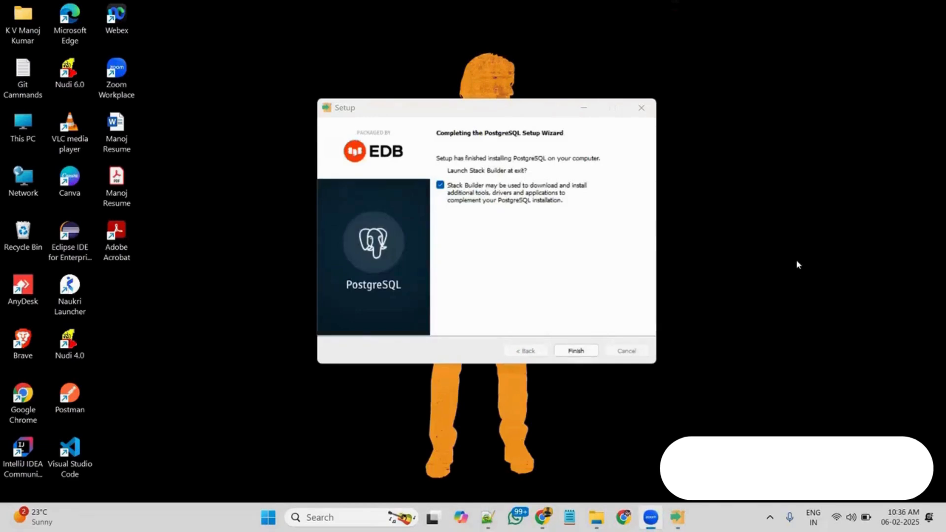
Finish the setup with Stack Builder launching at exit, and choose PostgreSQL 17 (x64) on port 5432 as its target installation
click(576, 350)
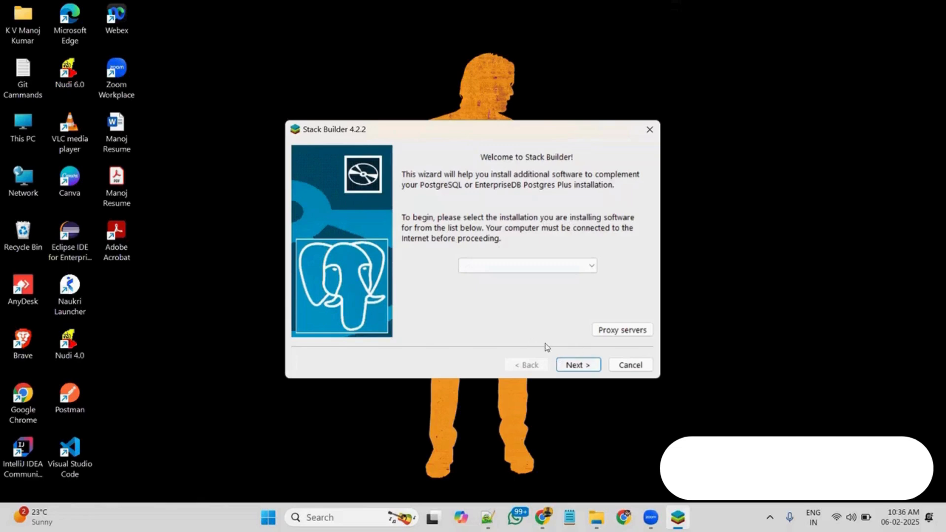
click(570, 366)
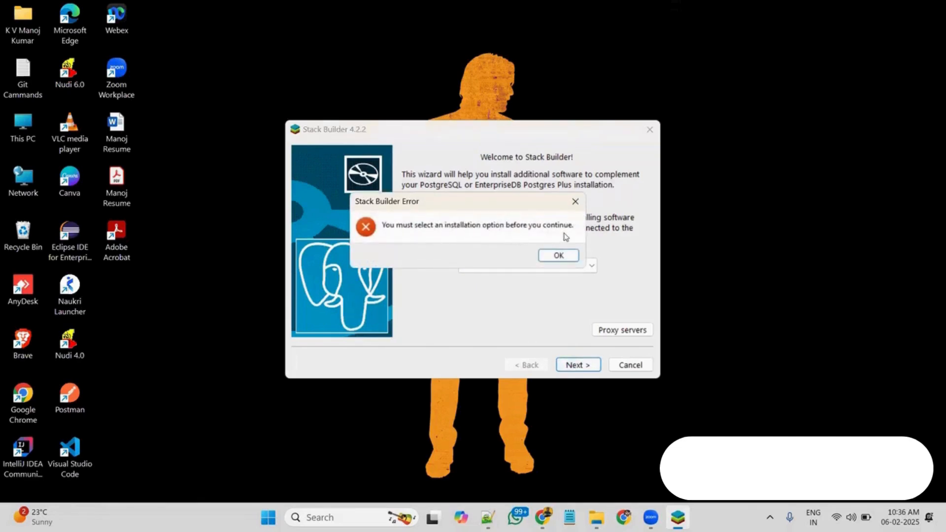
click(559, 256)
click(591, 268)
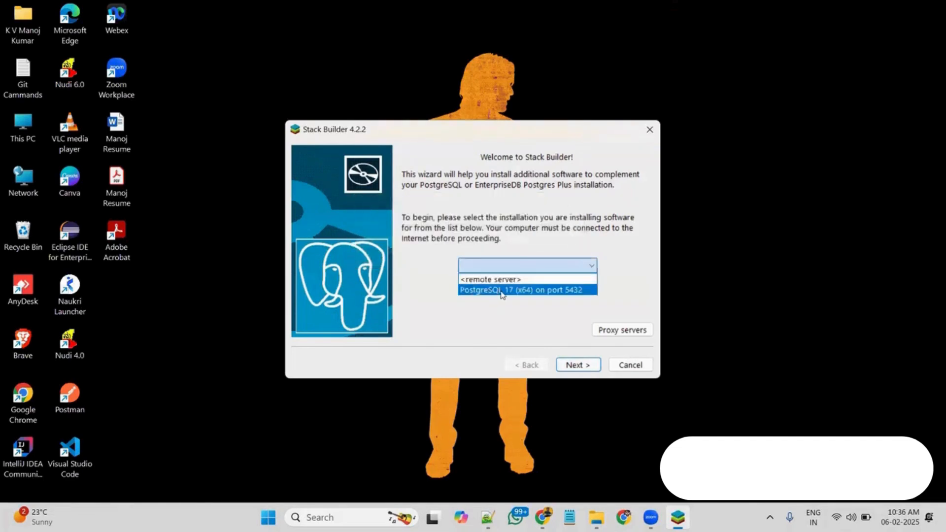
click(532, 294)
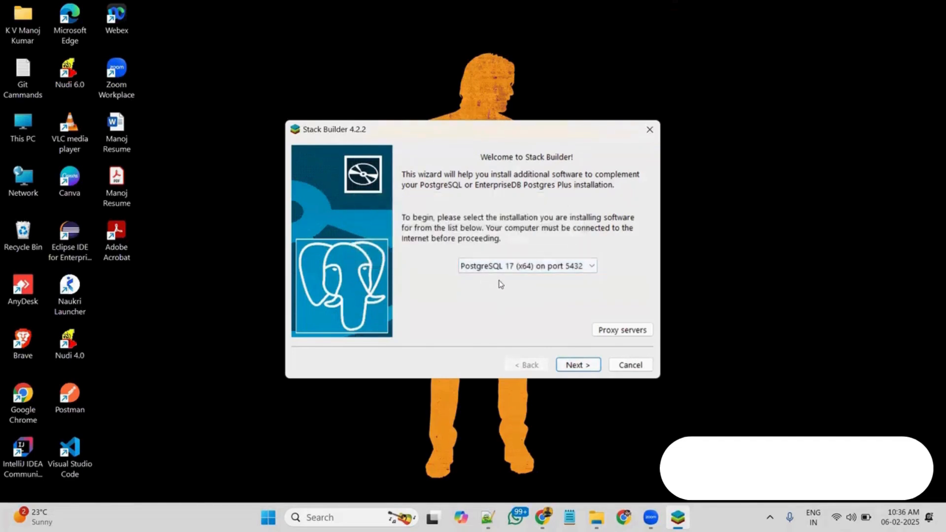
click(572, 367)
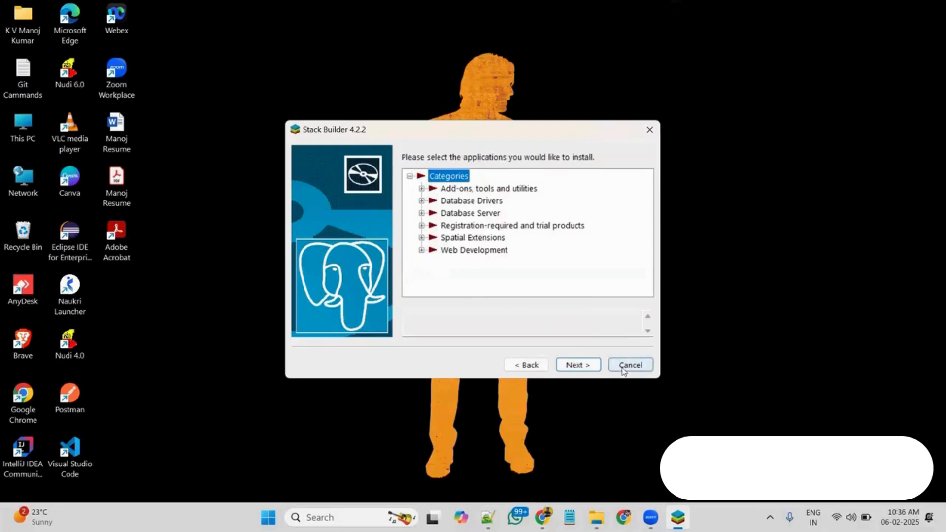
click(590, 367)
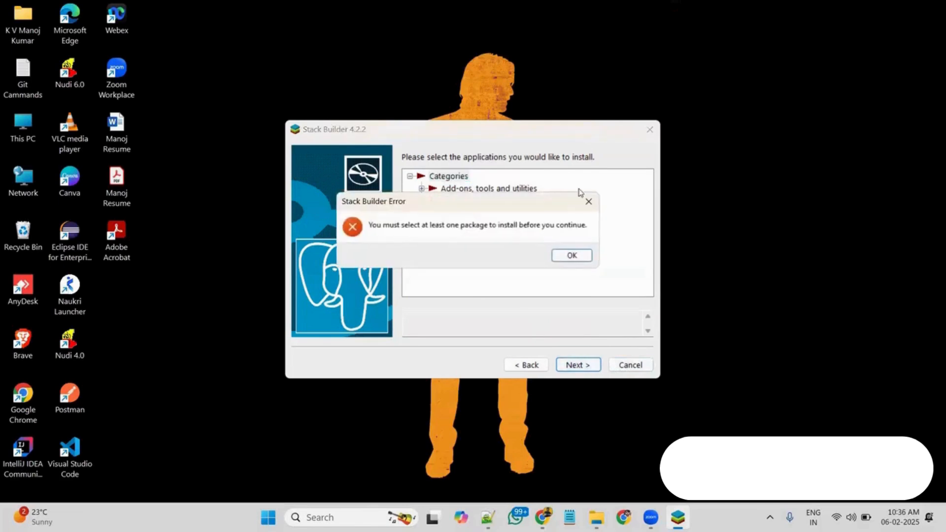
click(571, 254)
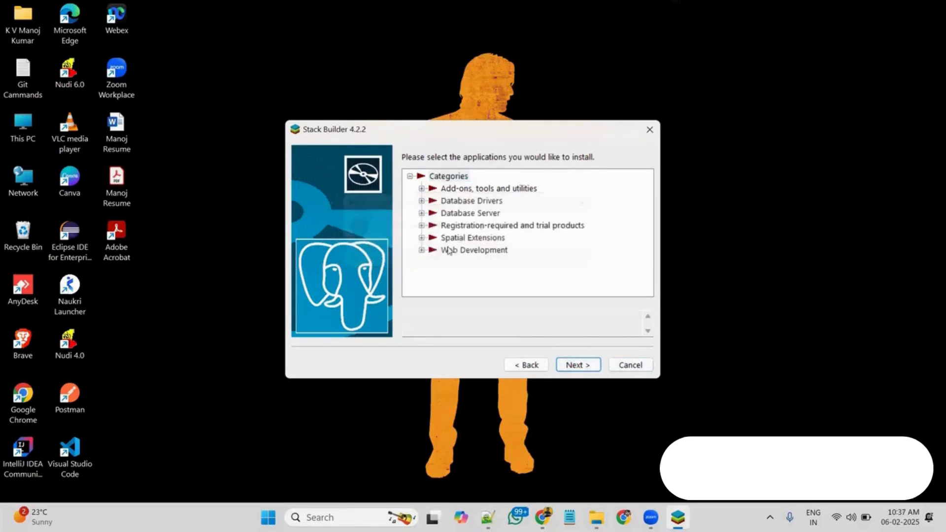
Cancel the Stack Builder wizard without selecting any additional applications and confirm closing it
click(630, 365)
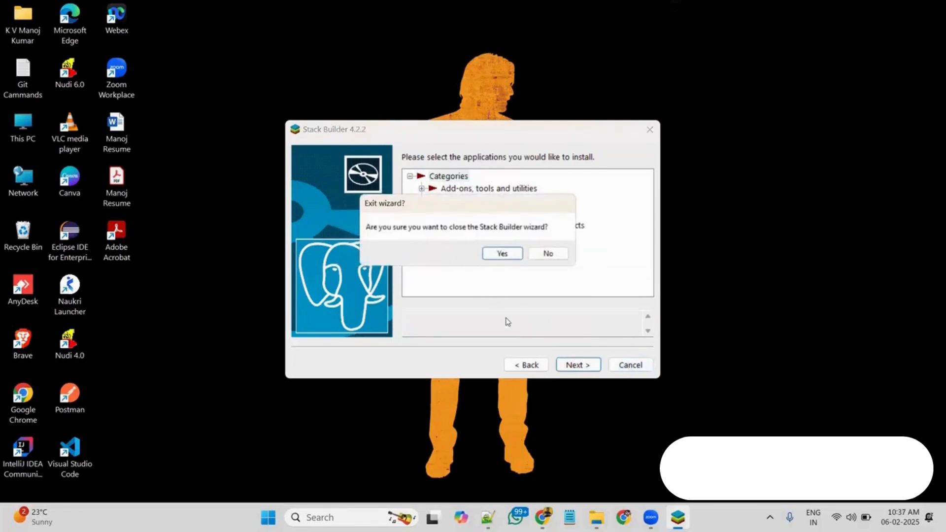
click(505, 256)
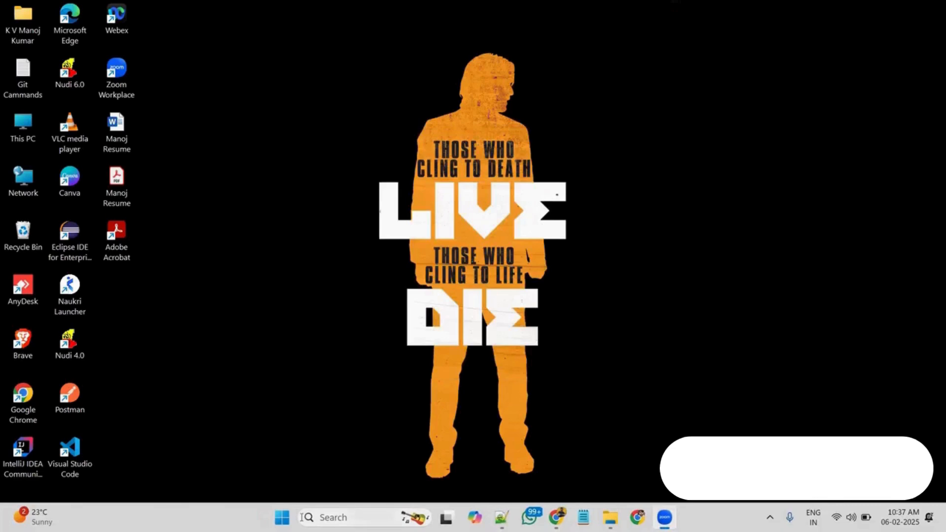
Search Windows for the installed PostgreSQL programs using the term postgre
click(325, 515)
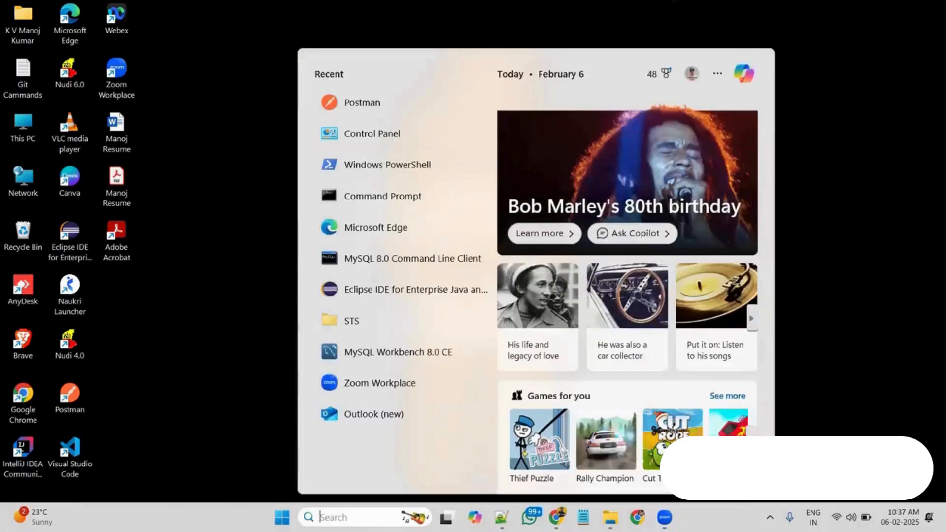
text(postman)
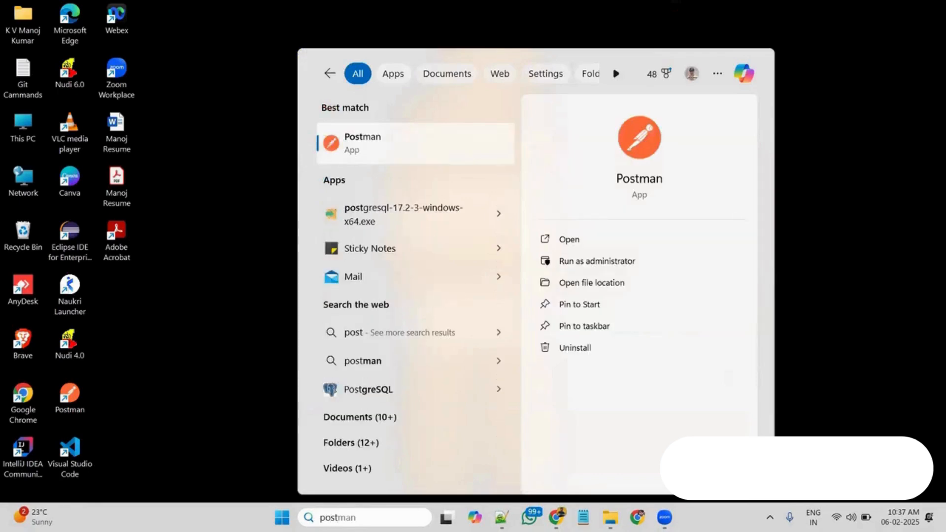
key(BackSpace)
key(BackSpace)
key(BackSpace)
text(gre)
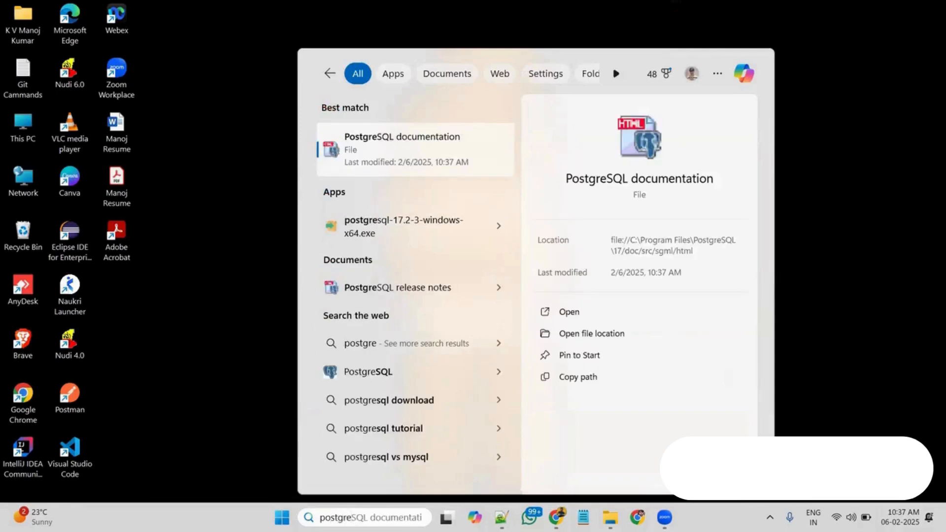
click(380, 384)
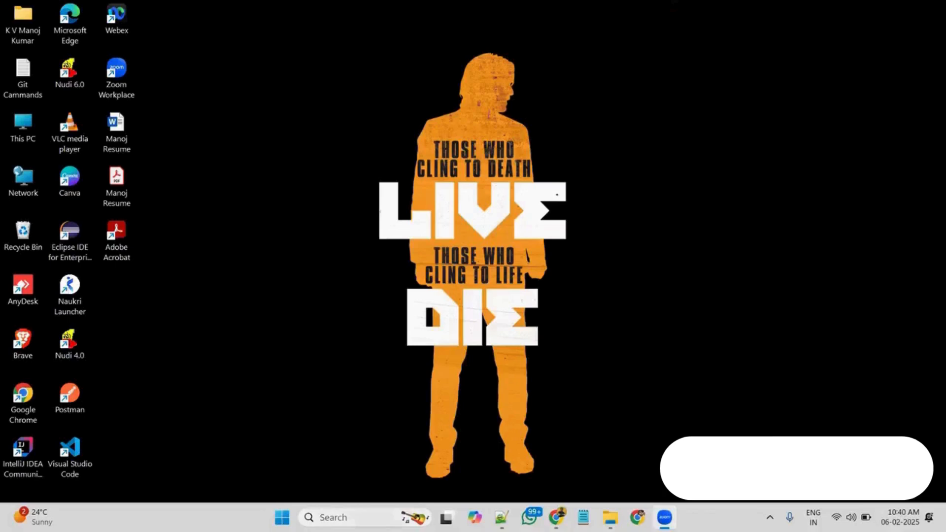
Search Windows for pg and launch pgAdmin 4
click(350, 516)
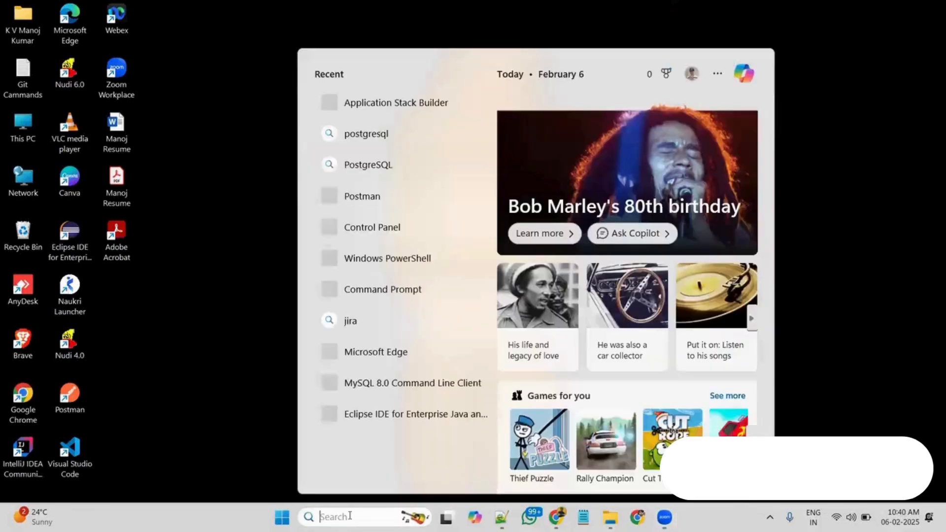
text(pg)
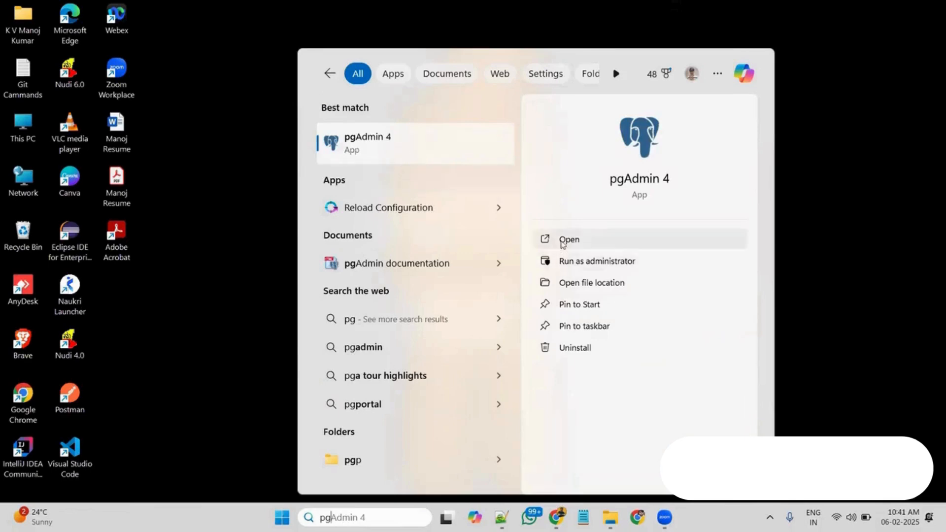
click(559, 240)
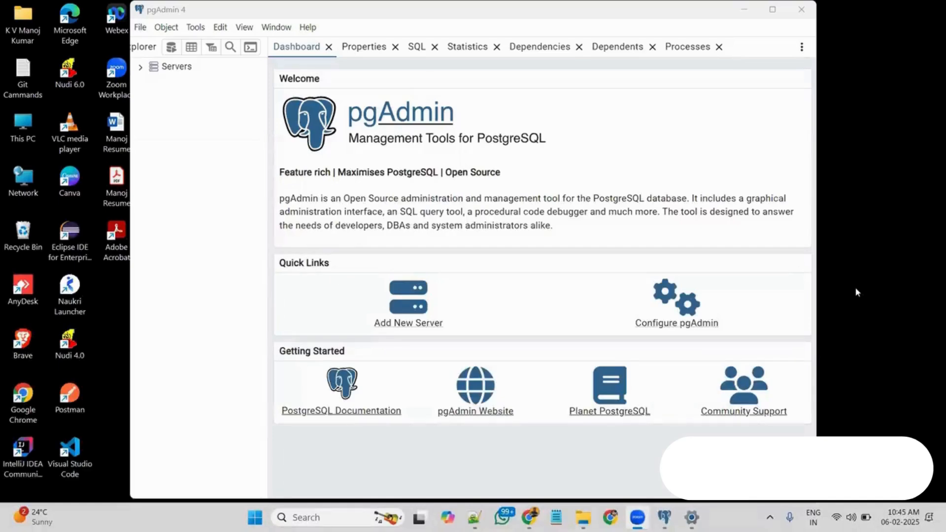
Connect to the PostgreSQL 17 server with the postgres user's password, choosing to save it, and maximize the pgAdmin window
click(140, 67)
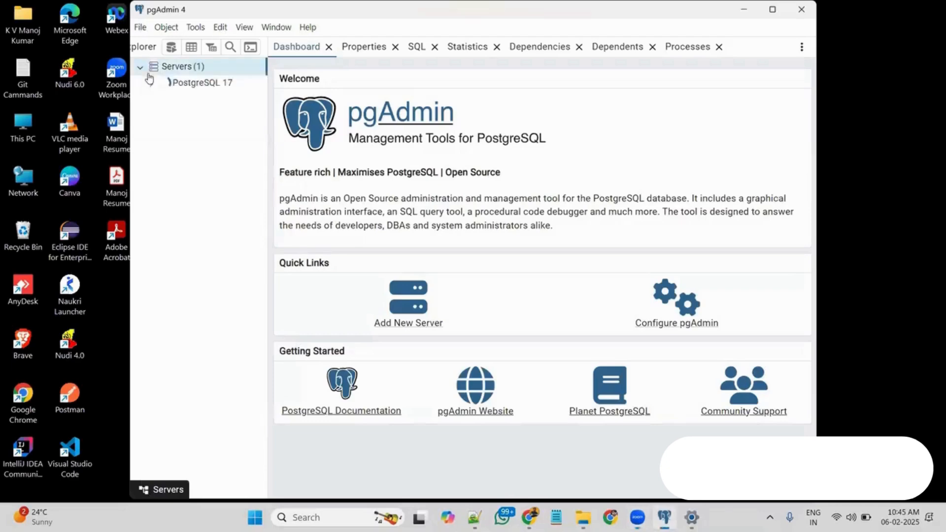
click(139, 83)
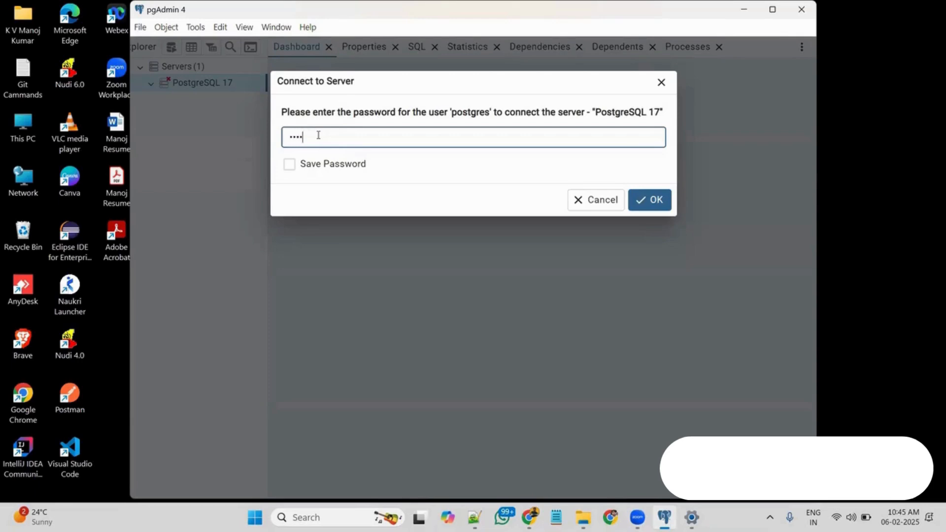
text(n)
click(289, 166)
click(665, 198)
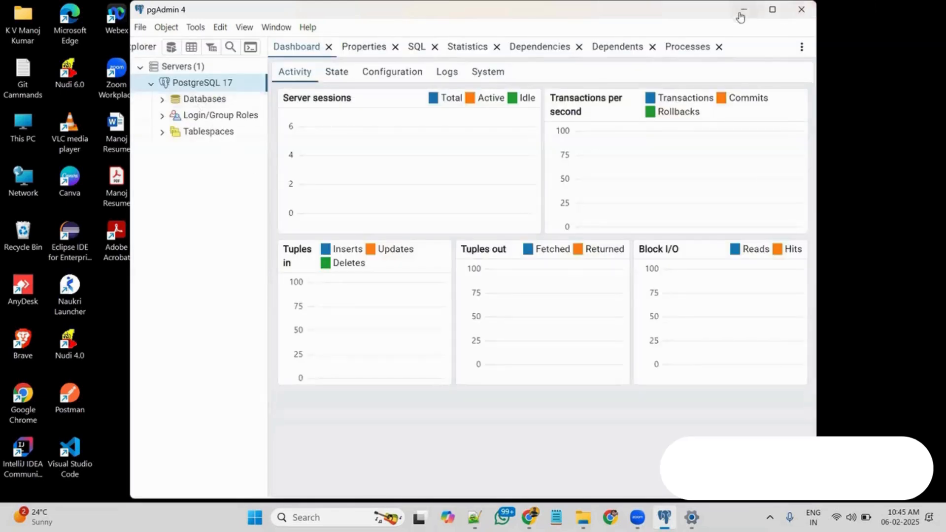
click(772, 9)
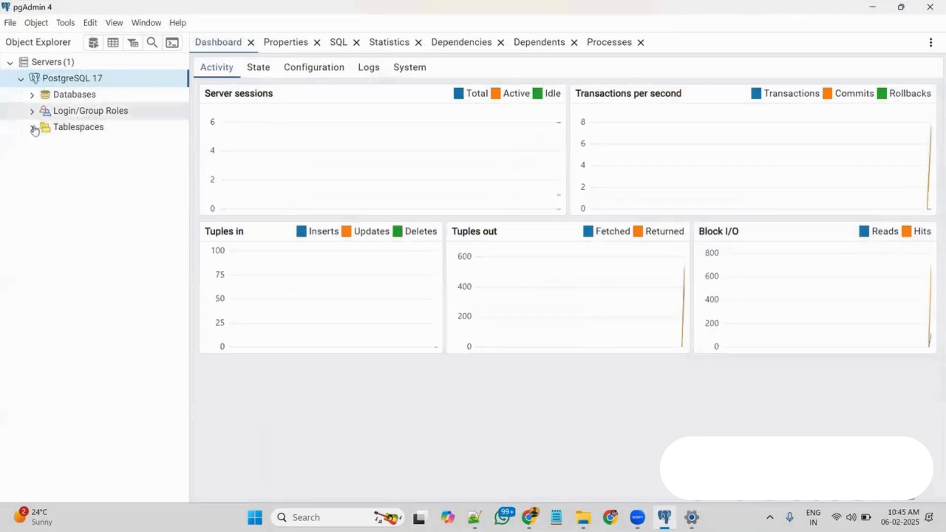
Expand the server's Databases branch and examine the objects inside the postgres database
click(32, 96)
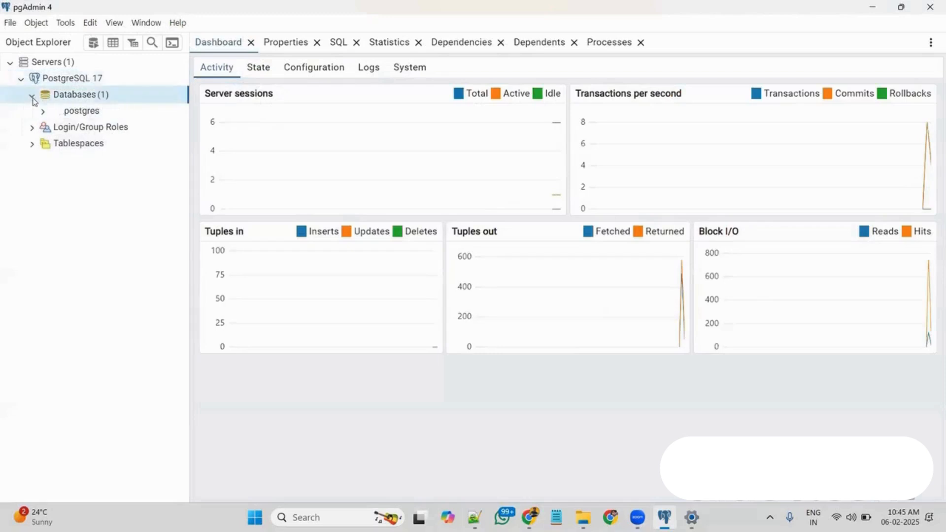
click(79, 111)
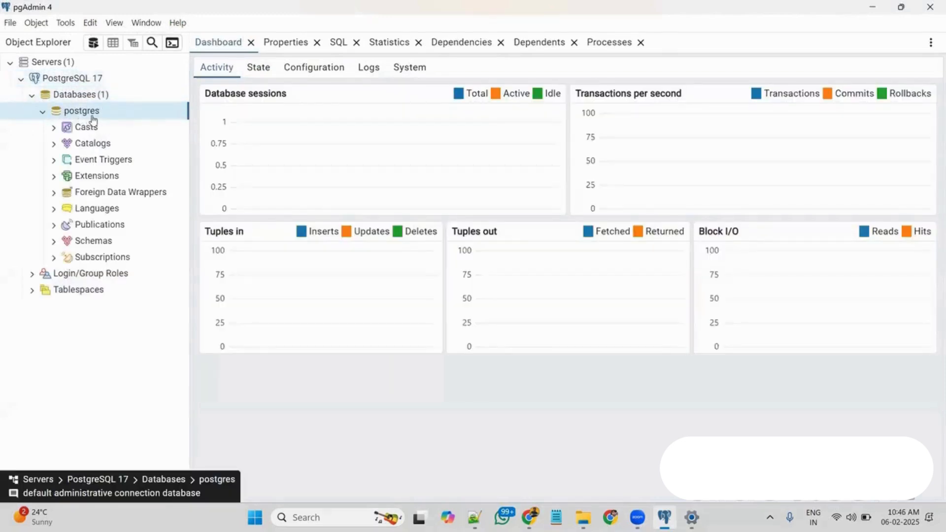
click(43, 112)
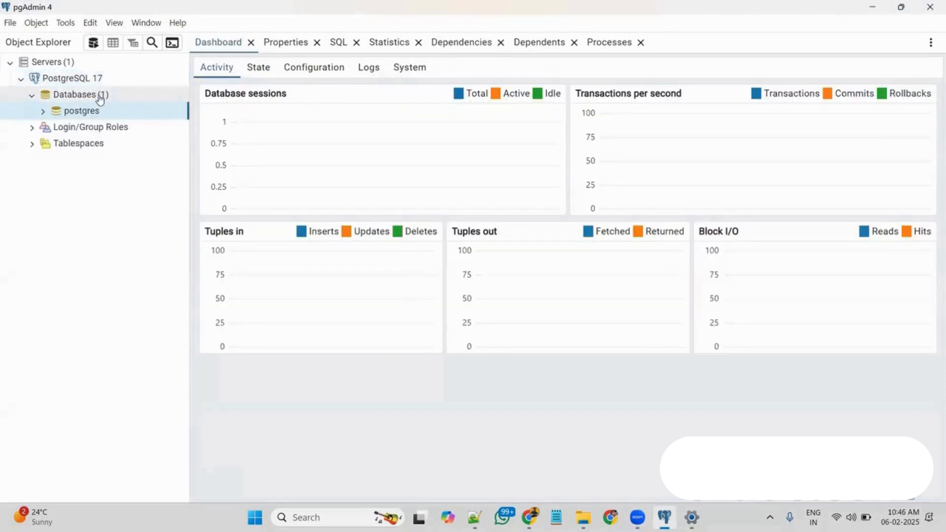
Create a database named UPL owned by postgres, reviewing its generated SQL before saving, and collapse its branch in the object tree
right_click(101, 95)
mouse_move(127, 110)
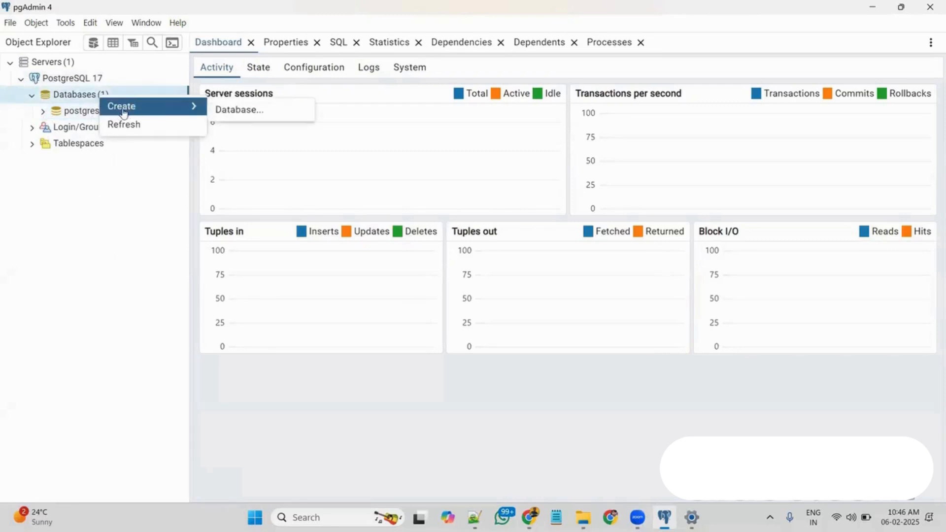
click(248, 117)
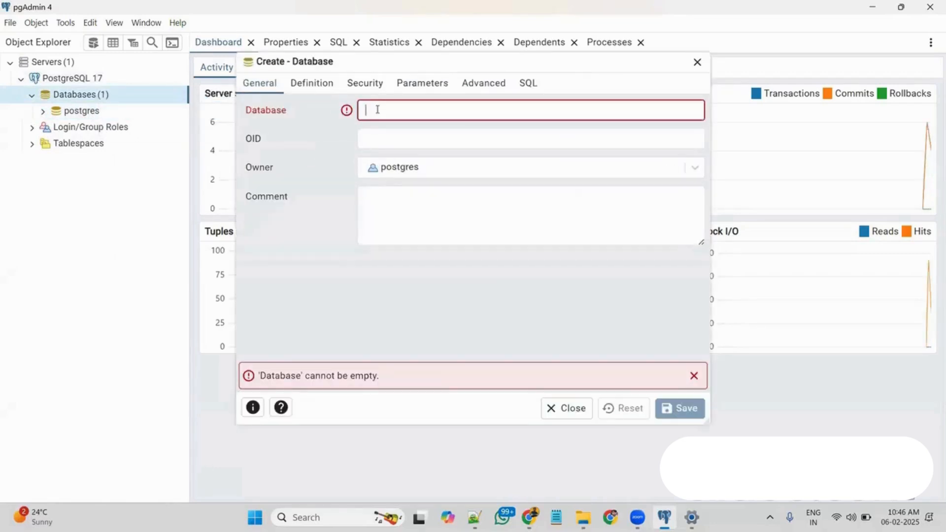
text(u)
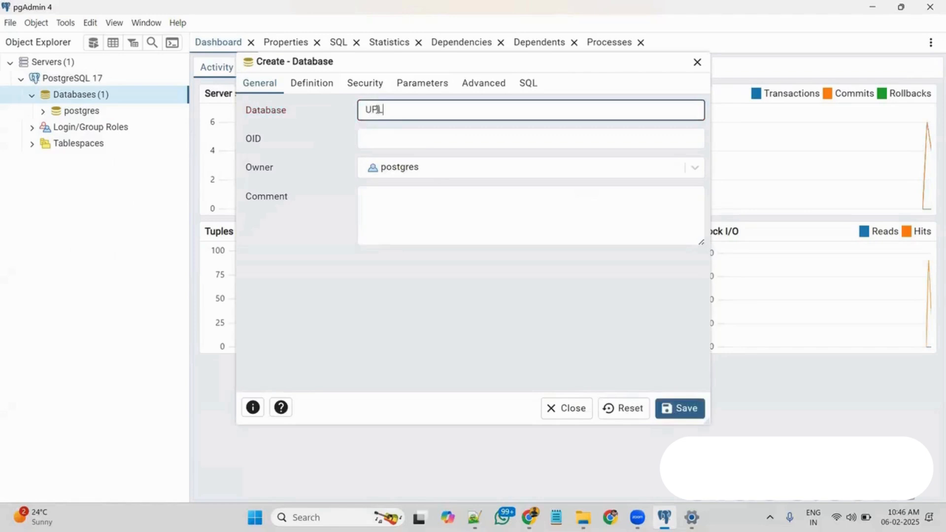
click(529, 82)
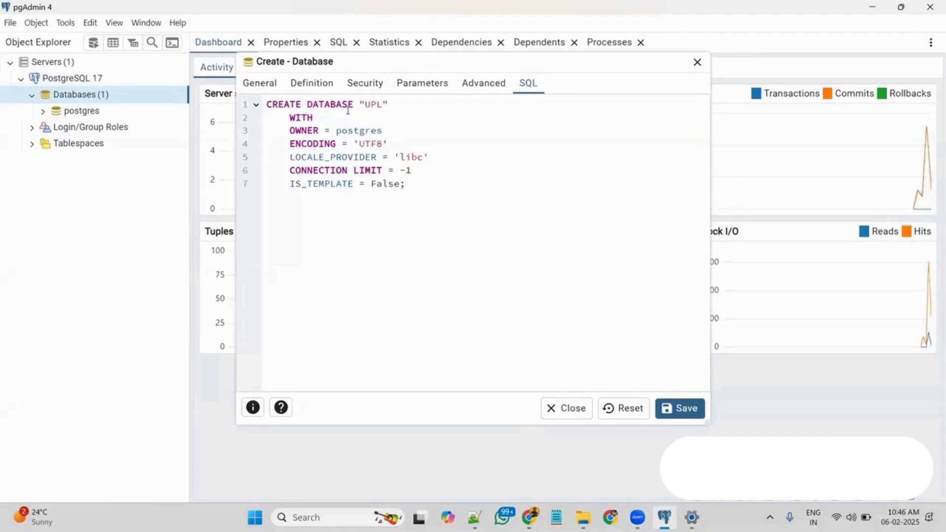
click(259, 83)
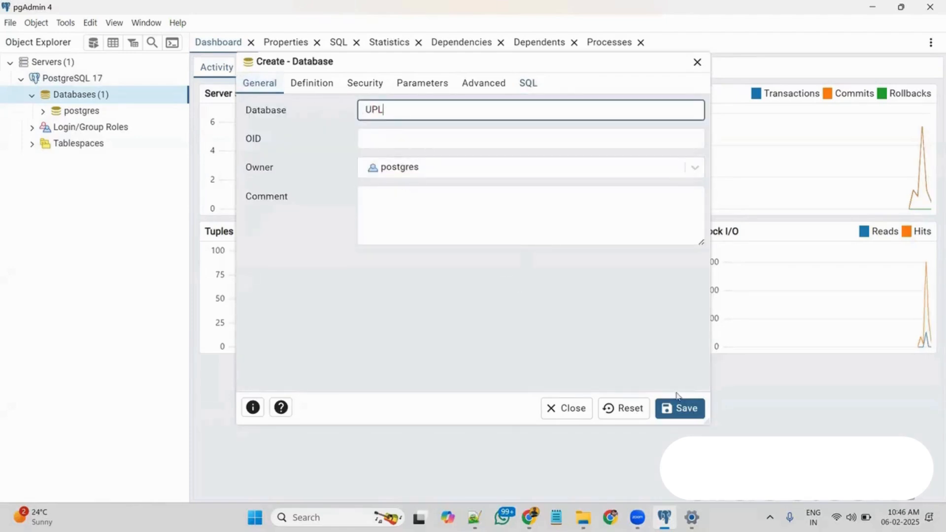
click(679, 408)
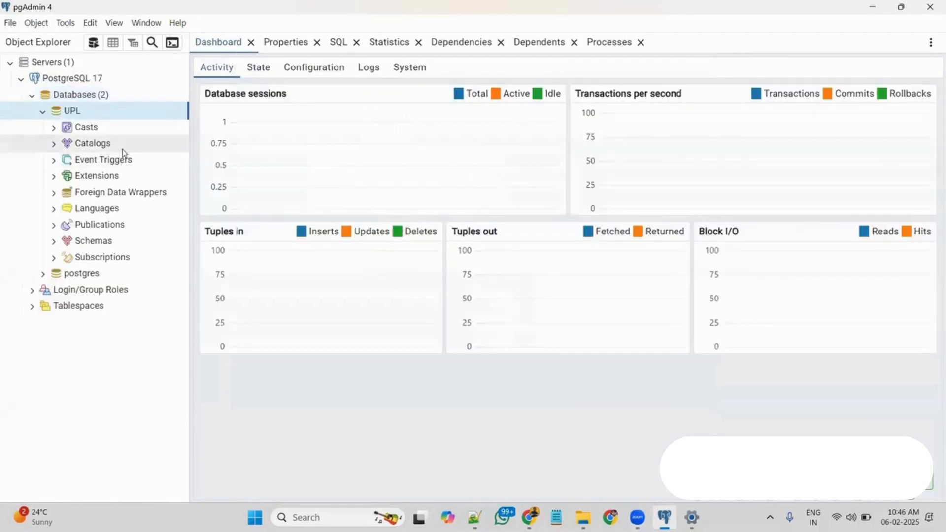
click(43, 111)
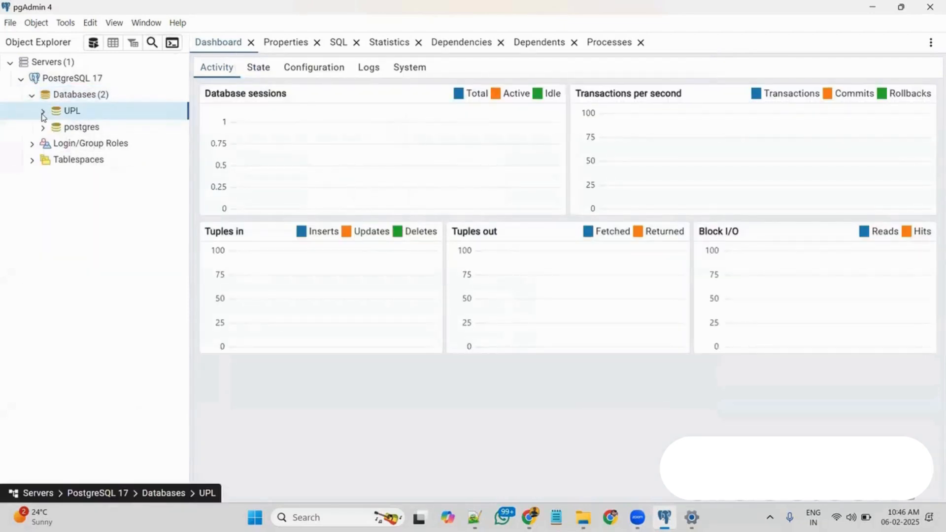
Open a Query Tool on the UPL database and paste in the create Table statement with rollNo and Name columns from Notepad++
right_click(68, 113)
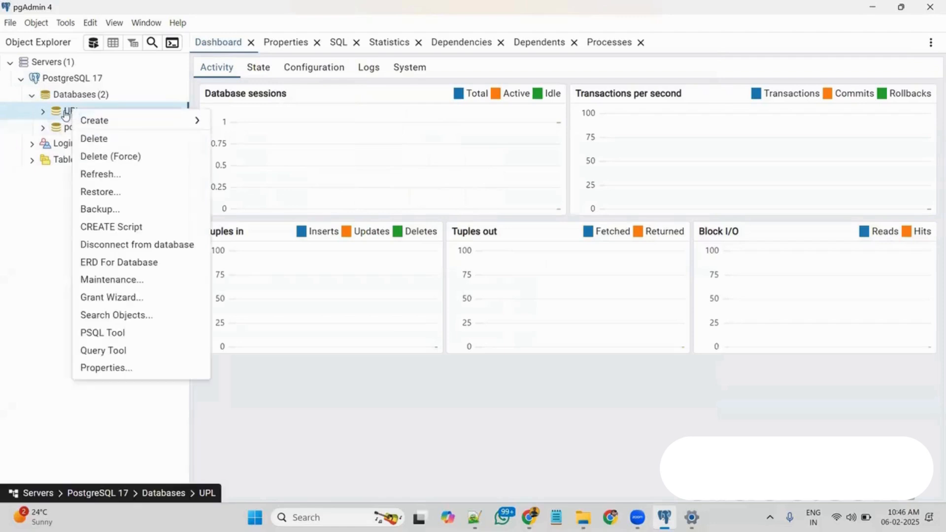
click(112, 353)
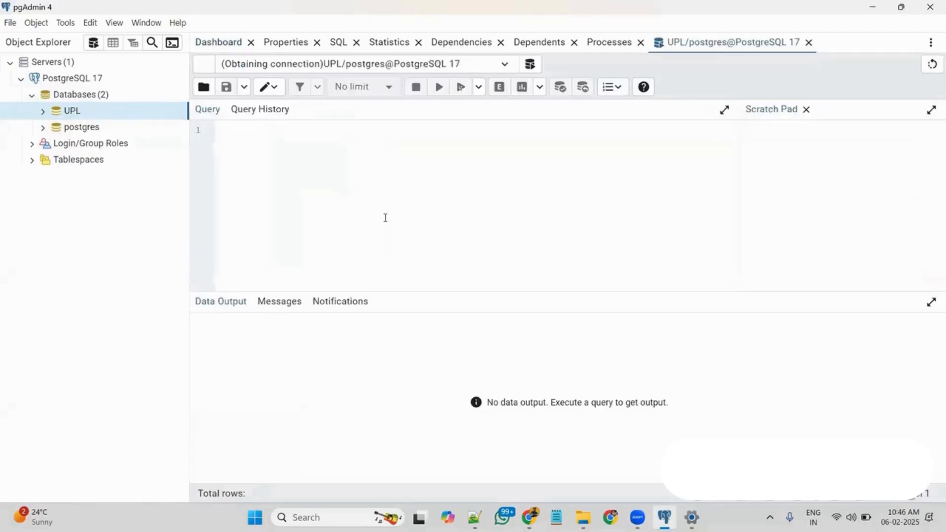
key(alt+Tab)
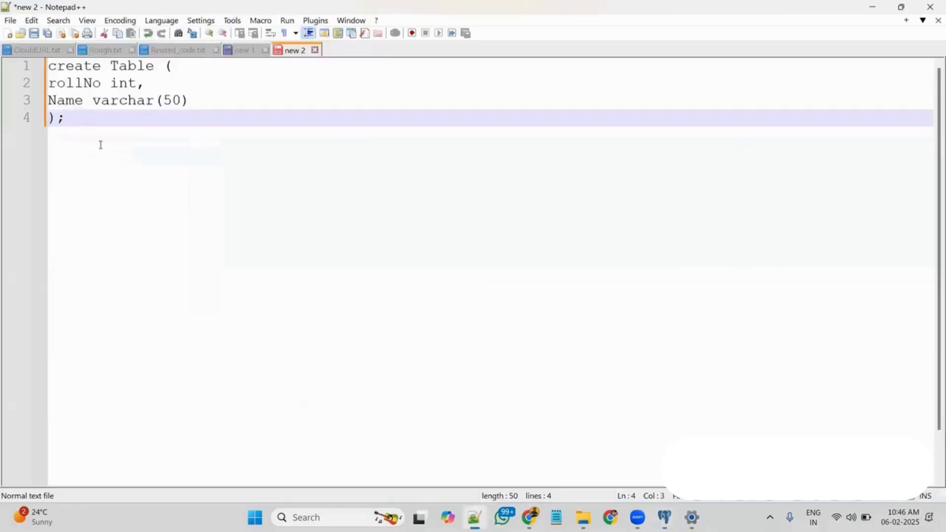
drag(75, 118, 47, 66)
key(ctrl+c)
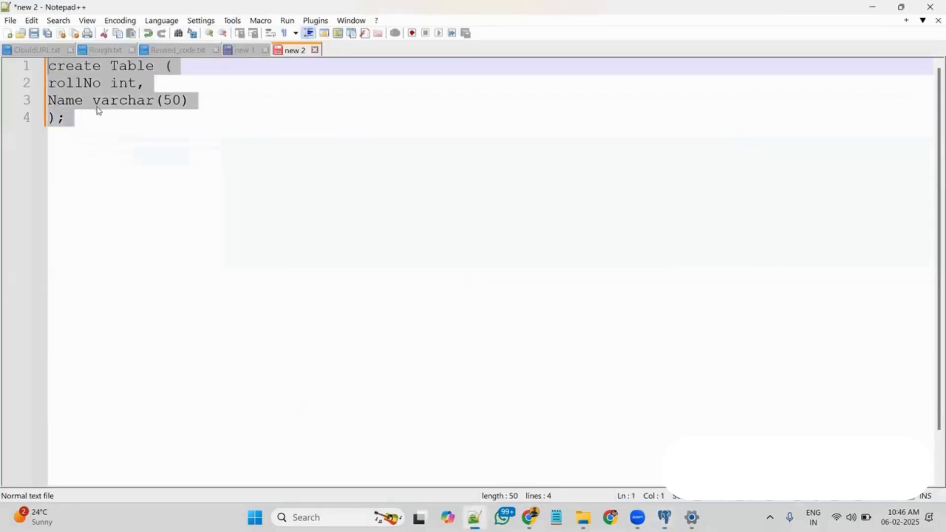
click(871, 7)
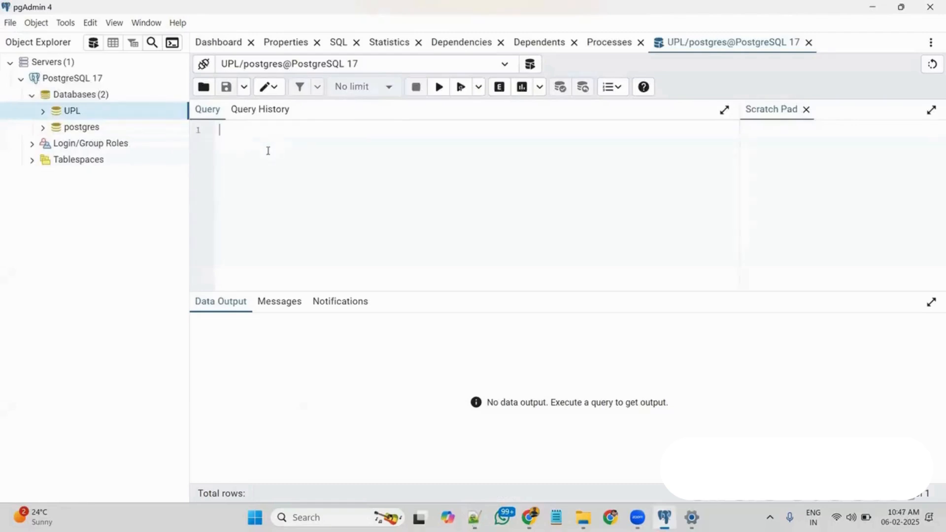
key(ctrl+v)
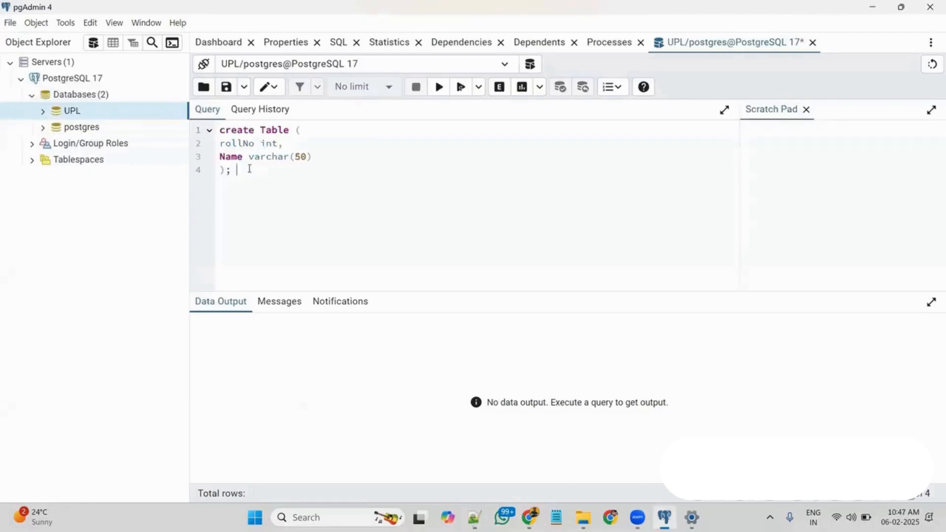
Try executing the pasted create Table statement, add the table name student before the opening parenthesis, and execute the script again
drag(237, 169, 221, 129)
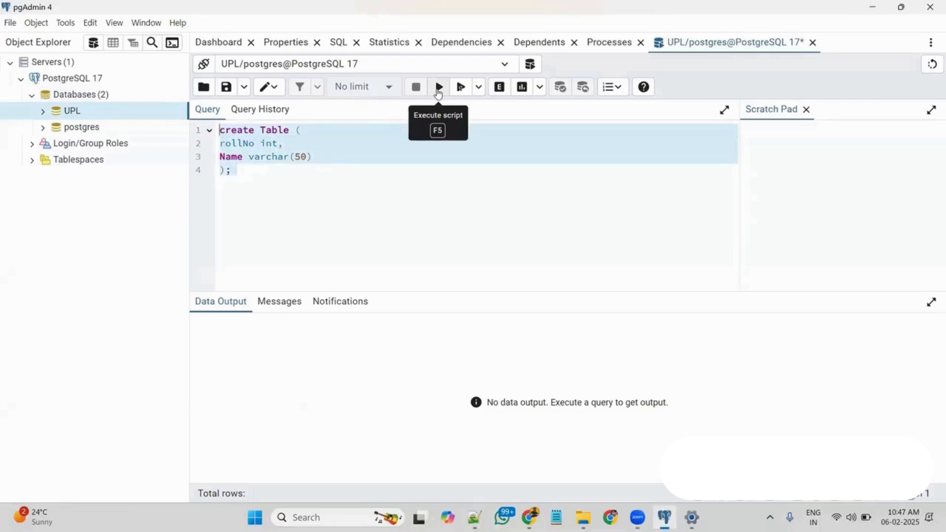
click(438, 87)
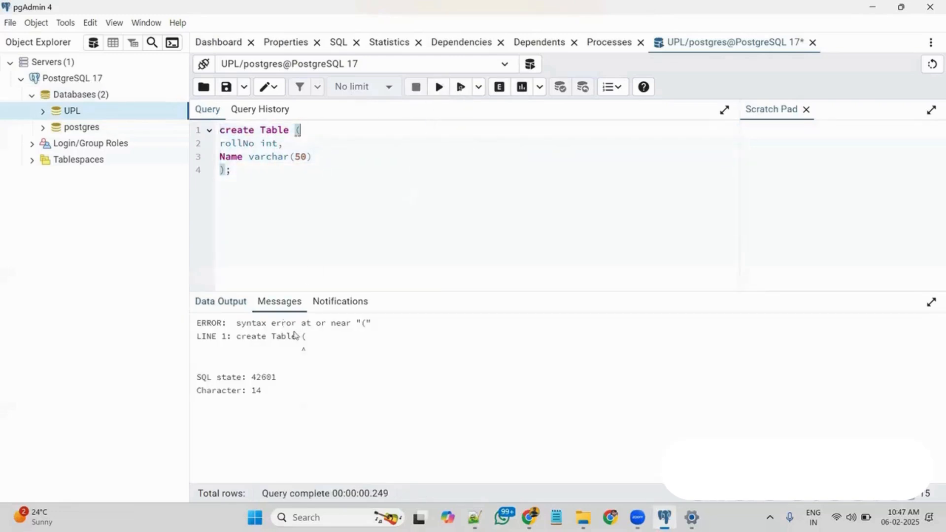
click(247, 171)
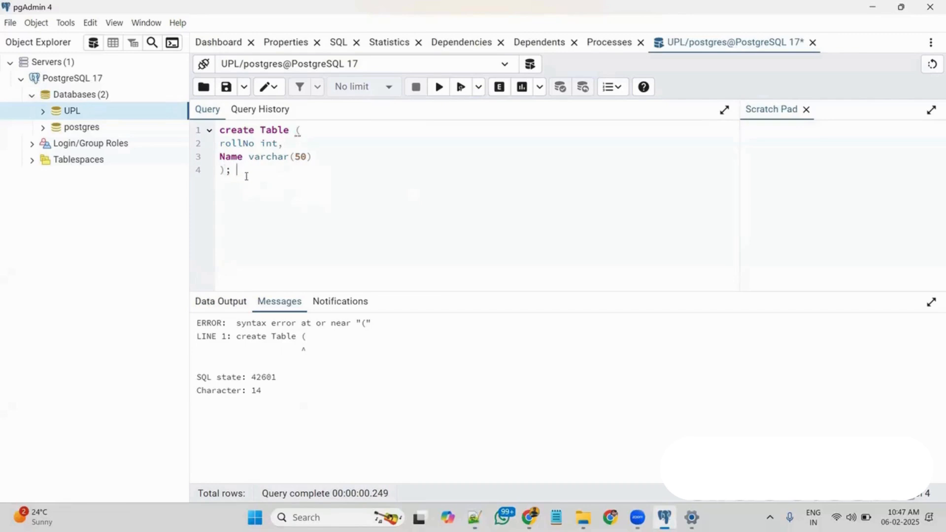
click(299, 131)
key(BackSpace)
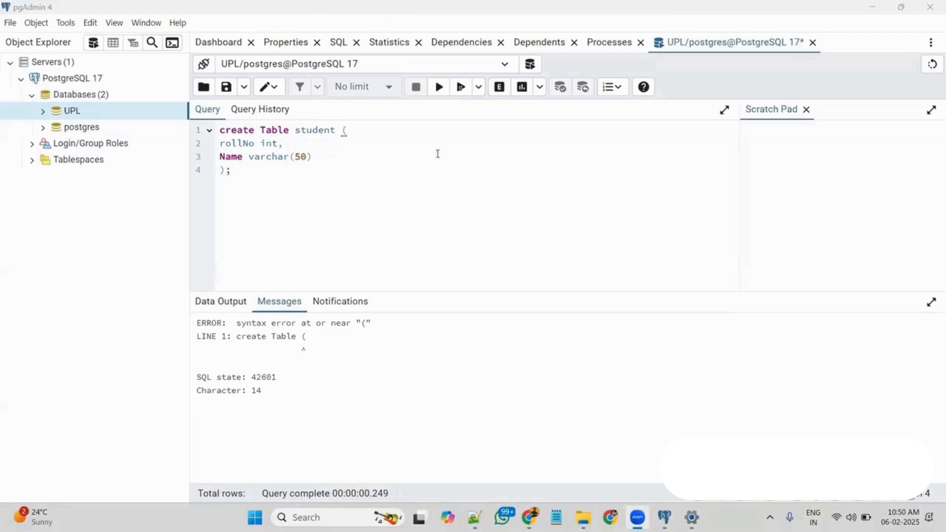
click(439, 98)
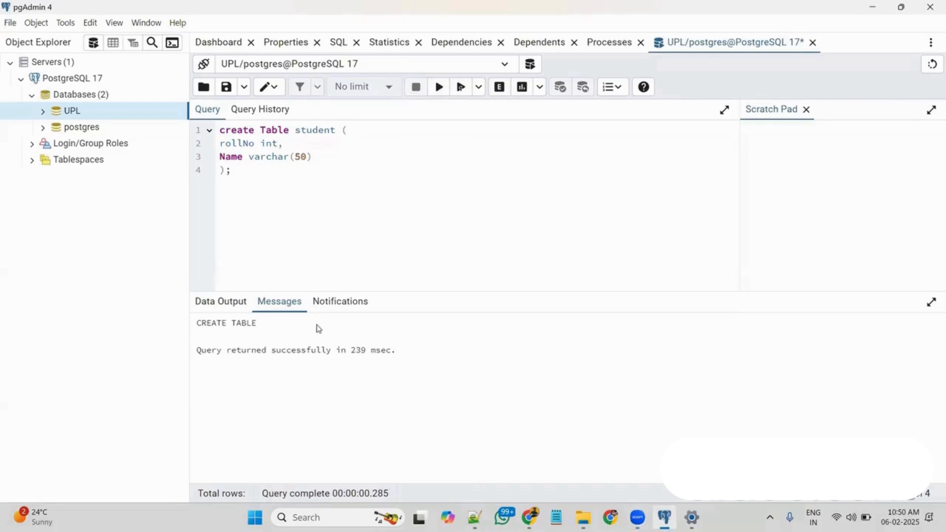
Expand the UPL database in the object tree and refresh it
click(32, 96)
click(32, 96)
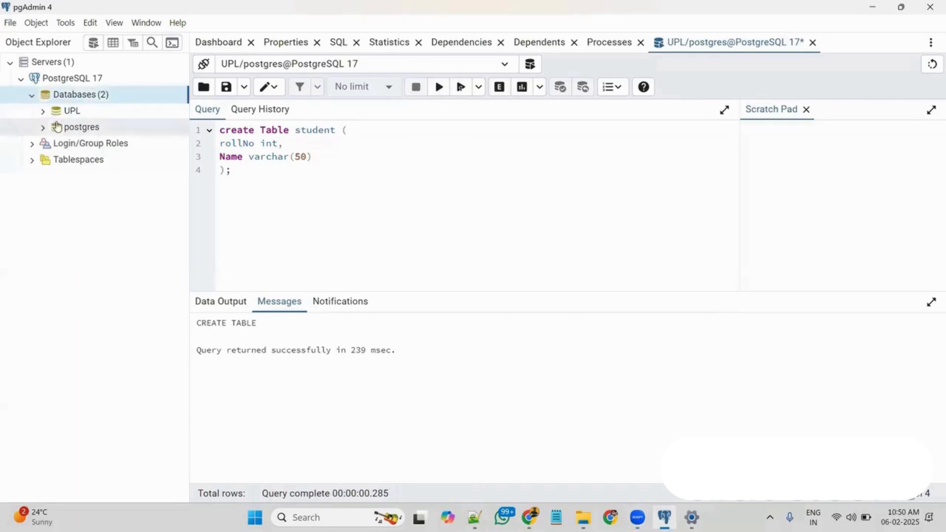
click(58, 111)
click(42, 110)
right_click(86, 117)
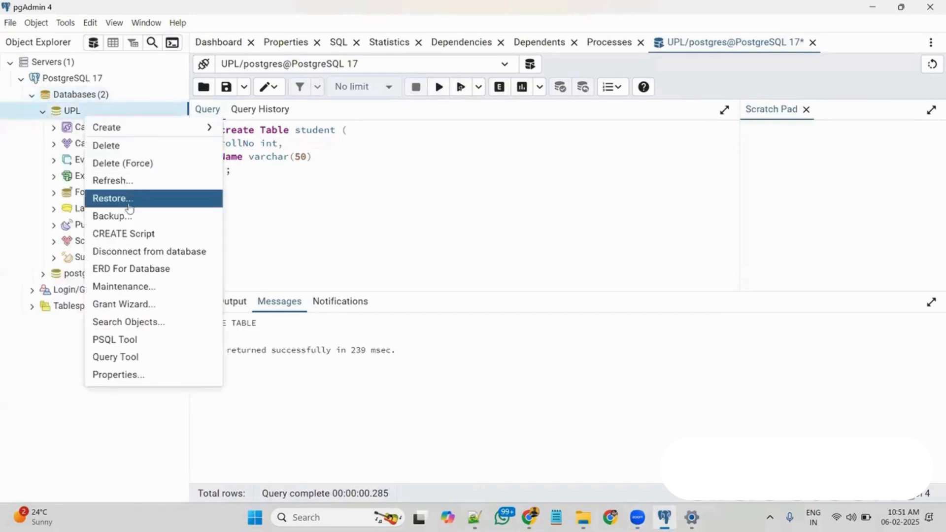
click(121, 181)
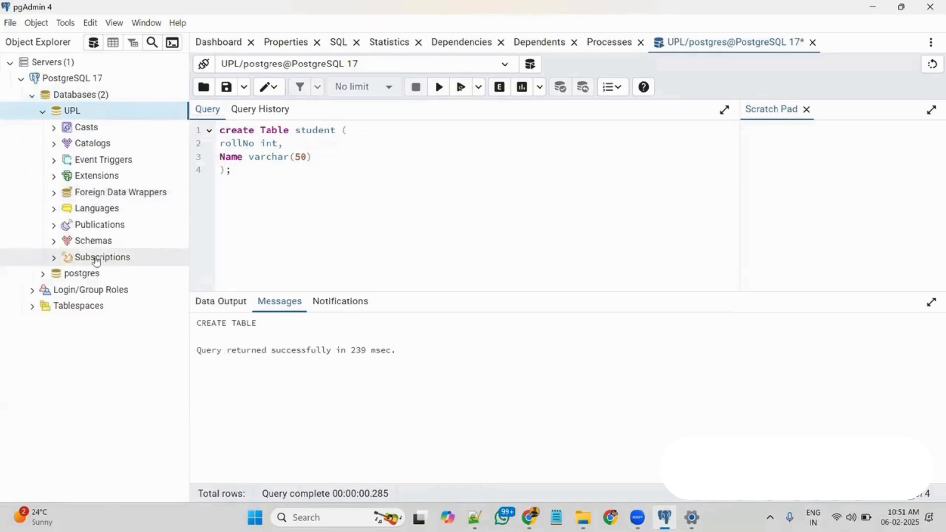
Expand the UPL database's public schema down to the student table and examine the table's columns
click(54, 241)
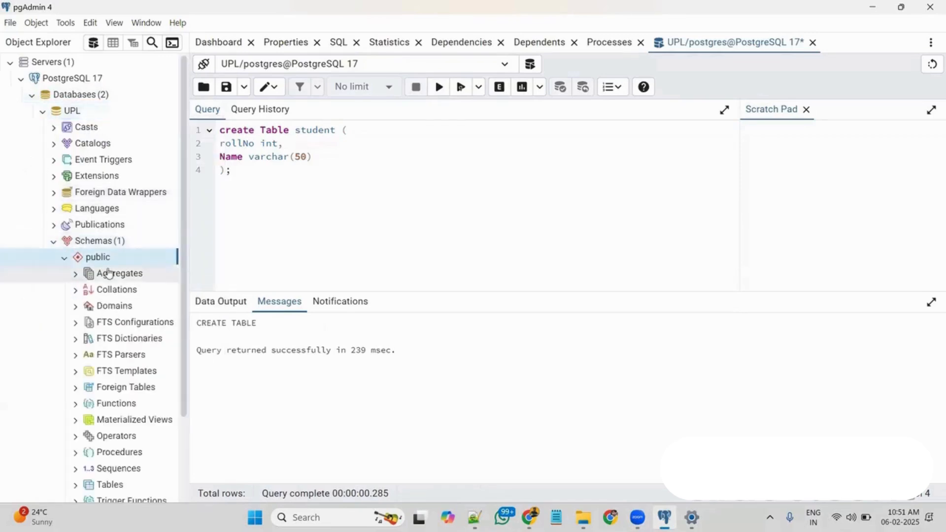
scroll(108, 273, down, 3)
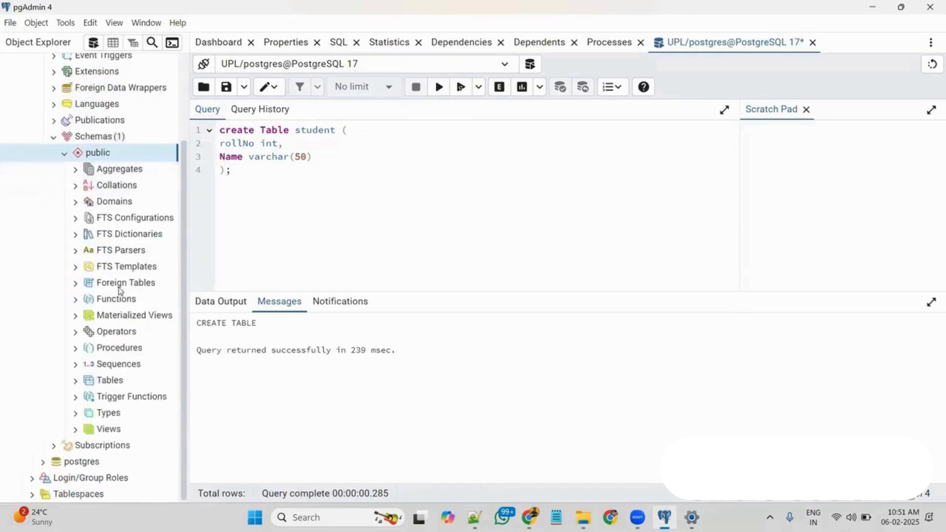
click(81, 379)
click(133, 396)
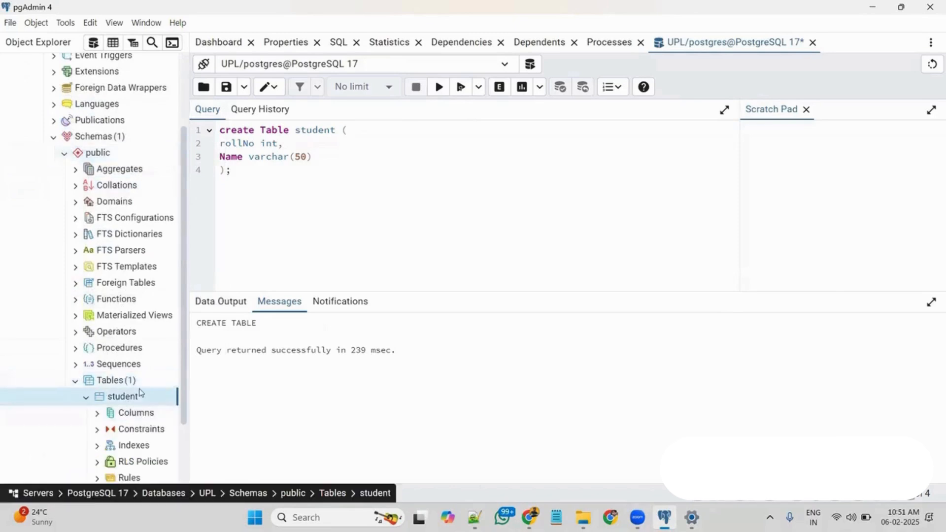
scroll(139, 392, down, 2)
click(98, 347)
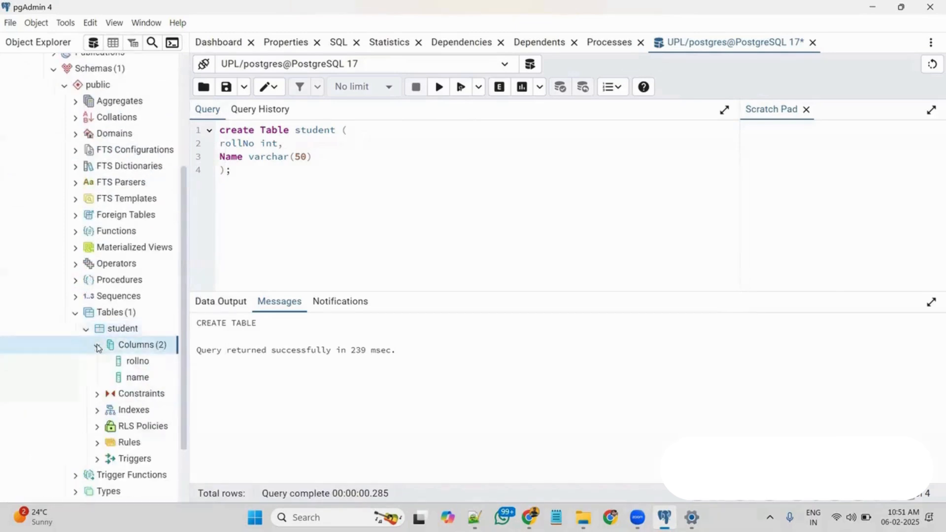